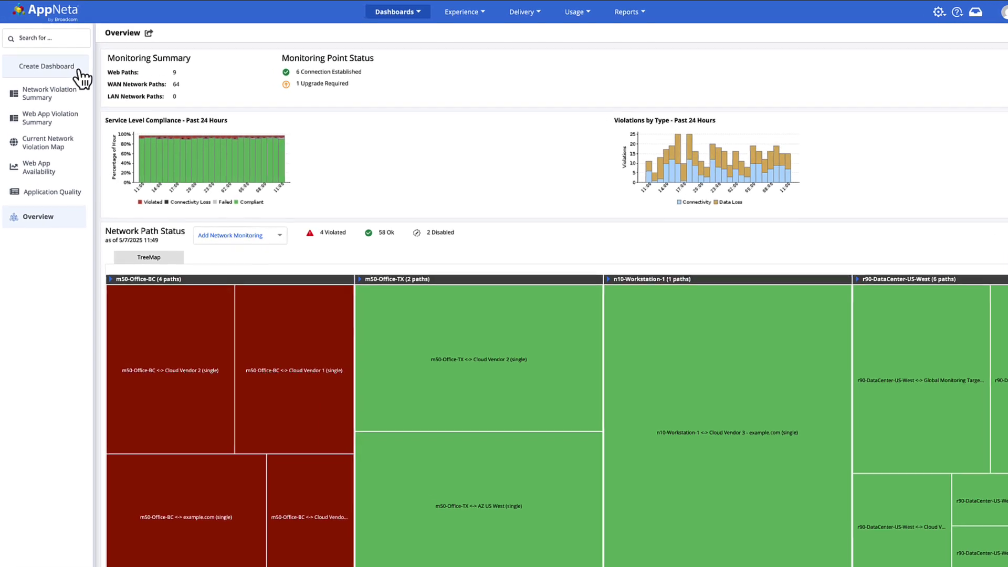
# - Create an Application Quality dashboard named "Remote to Cloud (7d trend)"
pyautogui.click(80, 72)
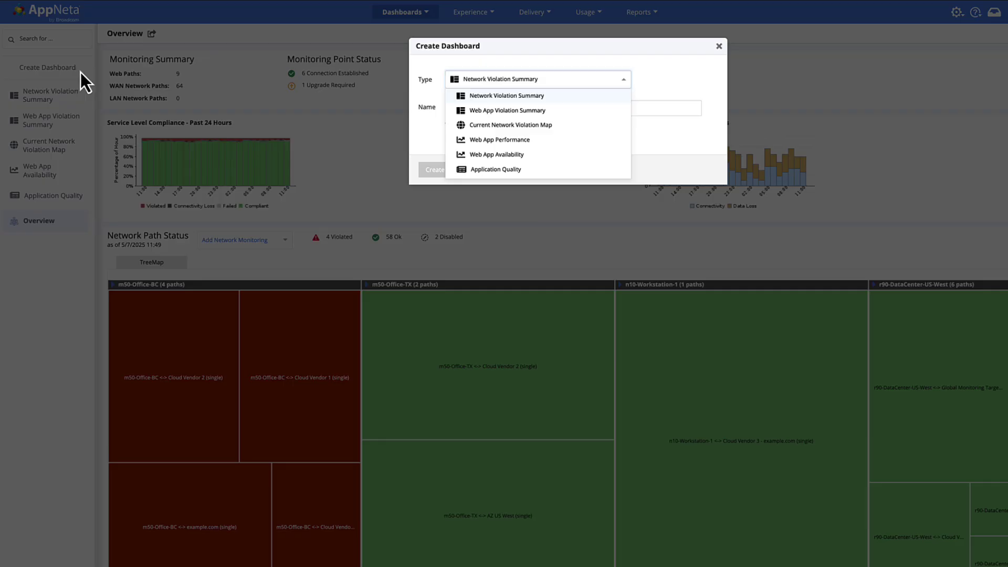
pyautogui.click(544, 176)
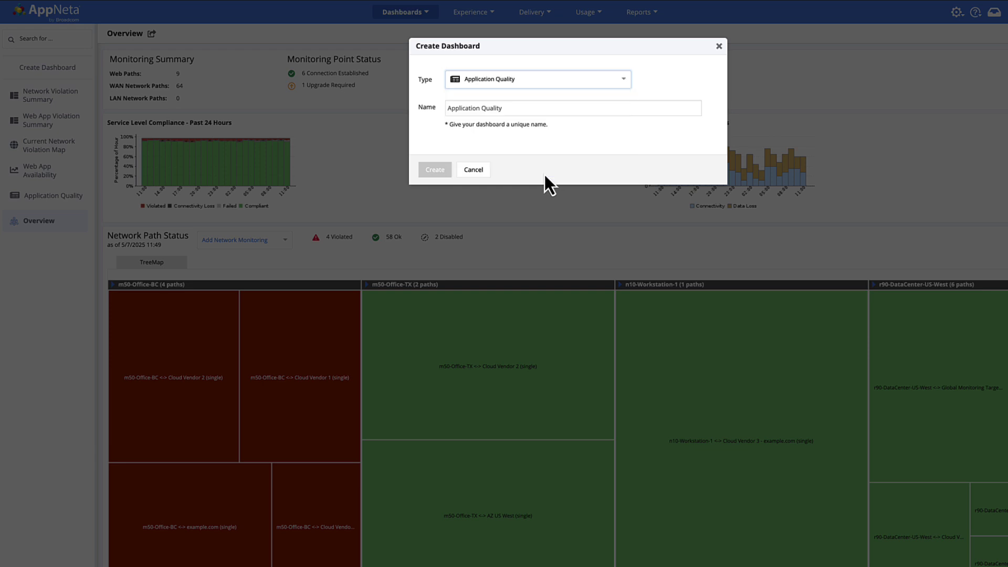
pyautogui.tripleClick(522, 108)
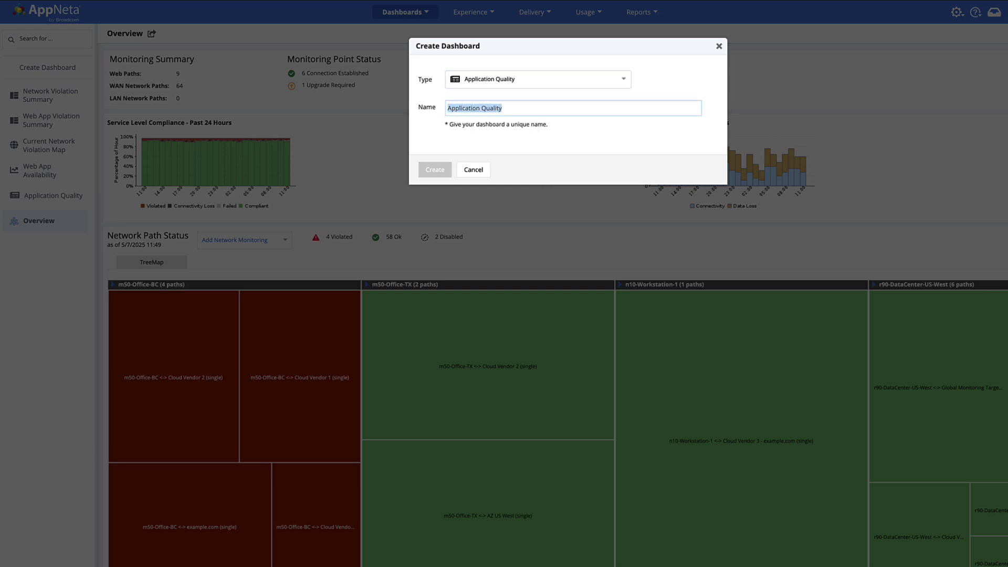
pyautogui.write('Remote')
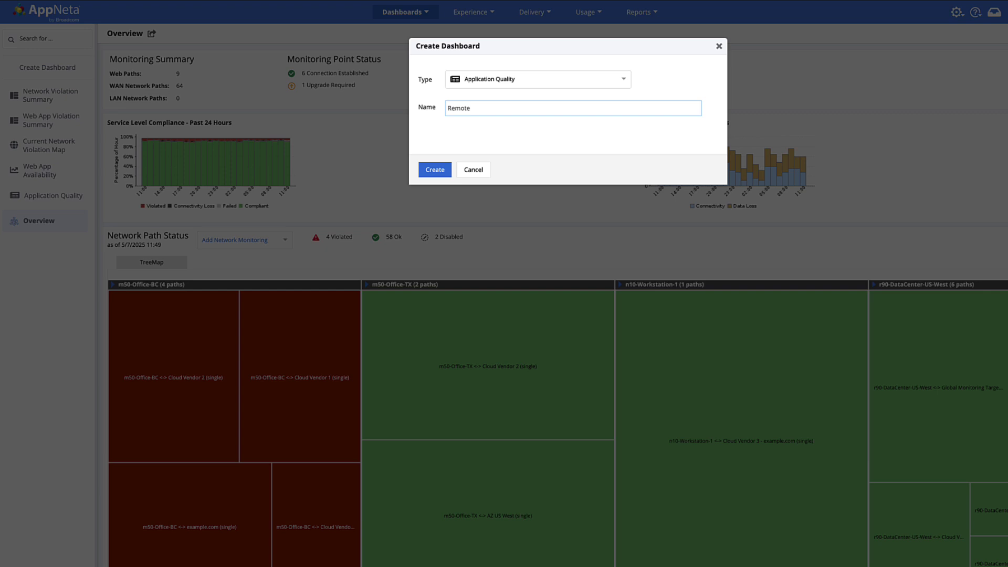
pyautogui.write(' to Cloud (7d trend)')
pyautogui.click(438, 178)
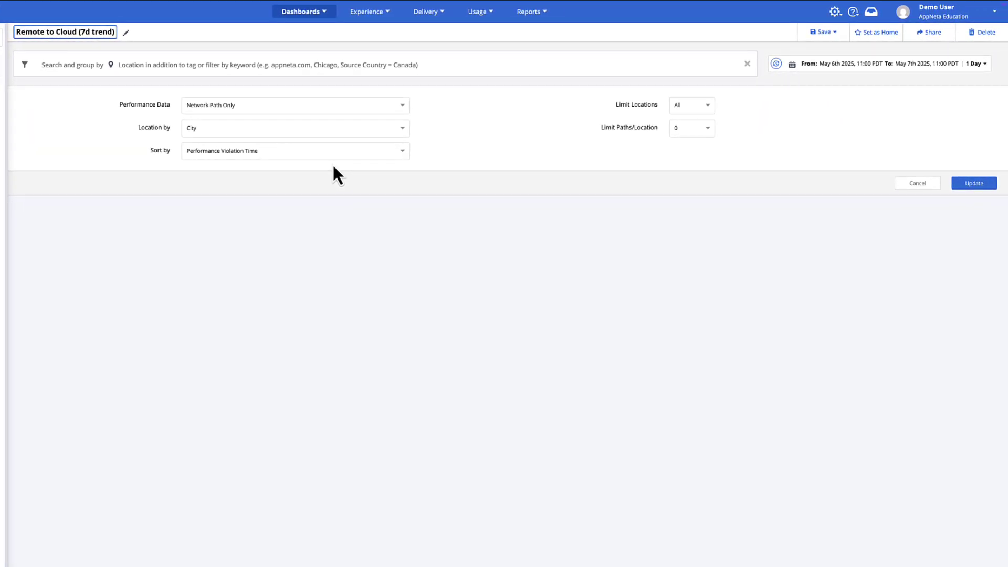
# - Filter the dashboard by the custom tag Cloud Provider with the value Vendor 1
pyautogui.click(65, 66)
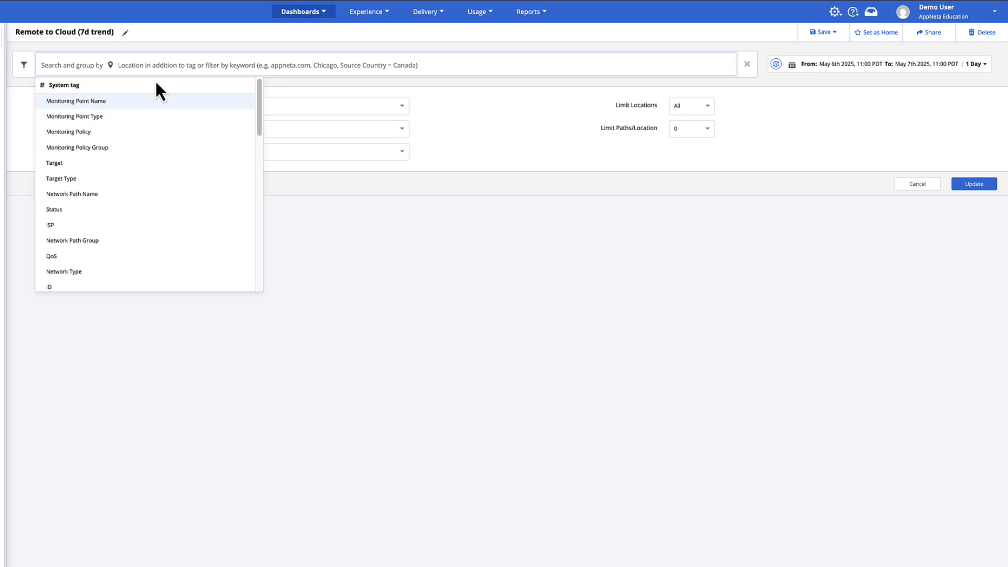
pyautogui.moveTo(258, 112); pyautogui.dragTo(254, 216)
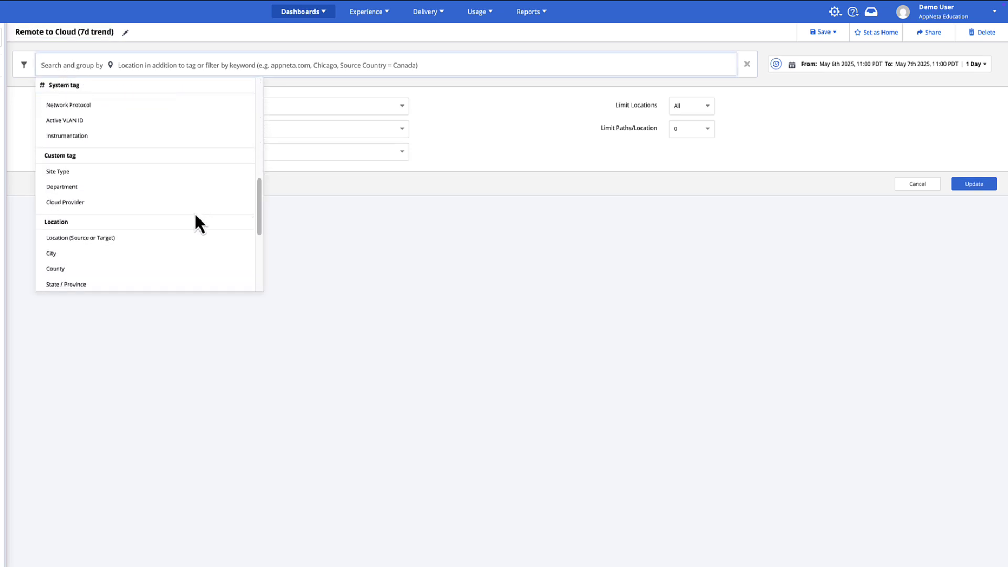
pyautogui.click(166, 206)
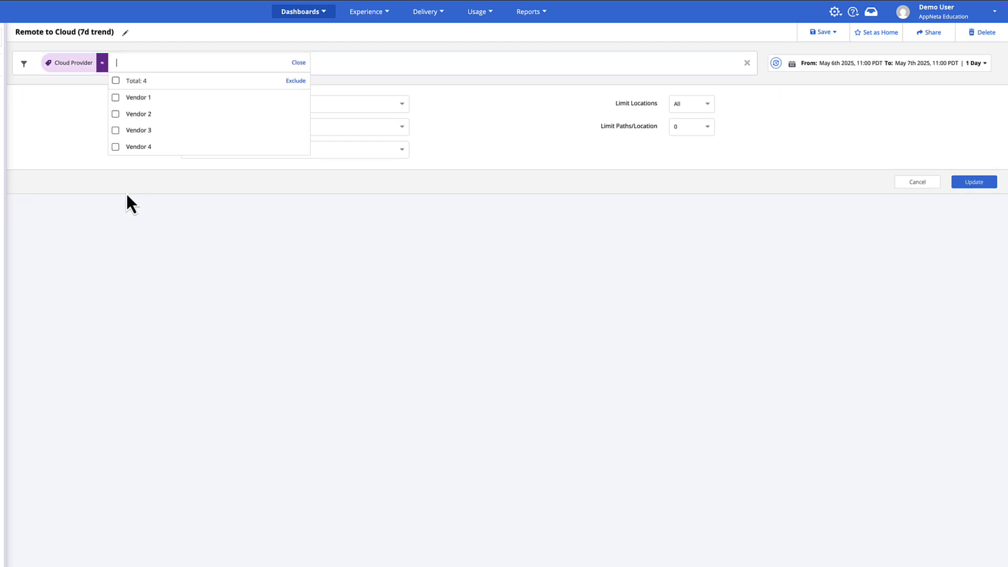
pyautogui.click(116, 97)
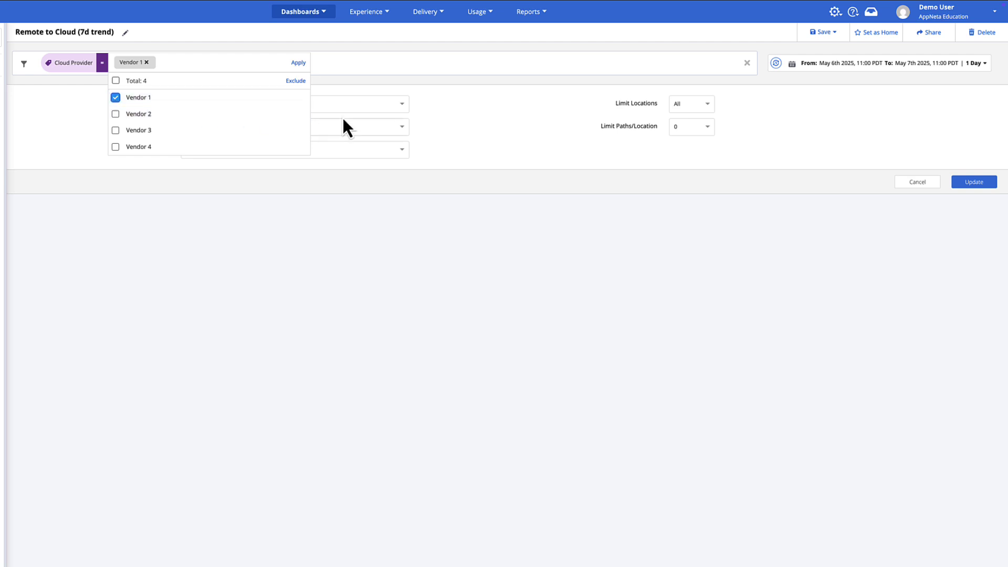
pyautogui.click(300, 63)
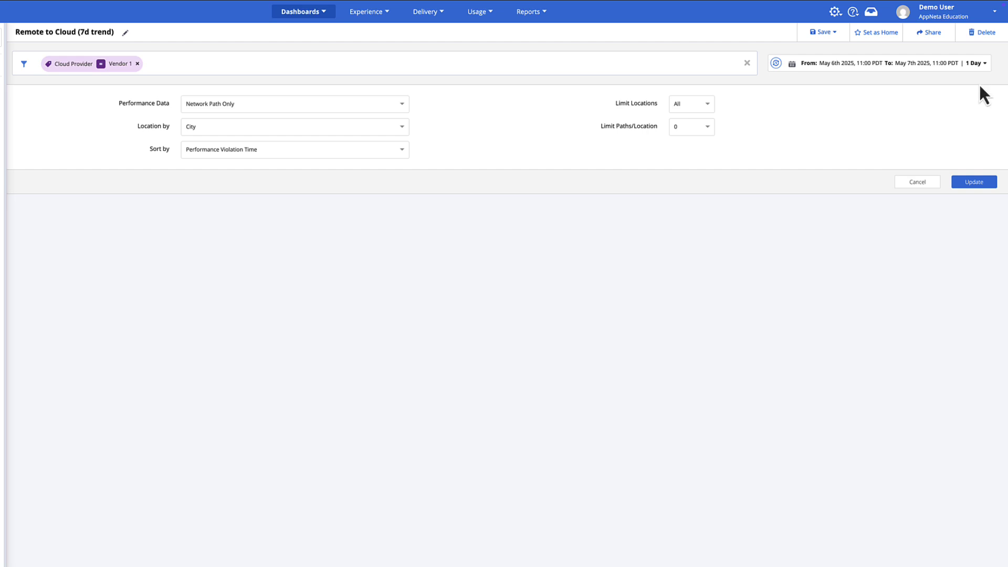
# - Set the dashboard's time range to 7 Days and its performance data to Network and Web Path
pyautogui.click(985, 64)
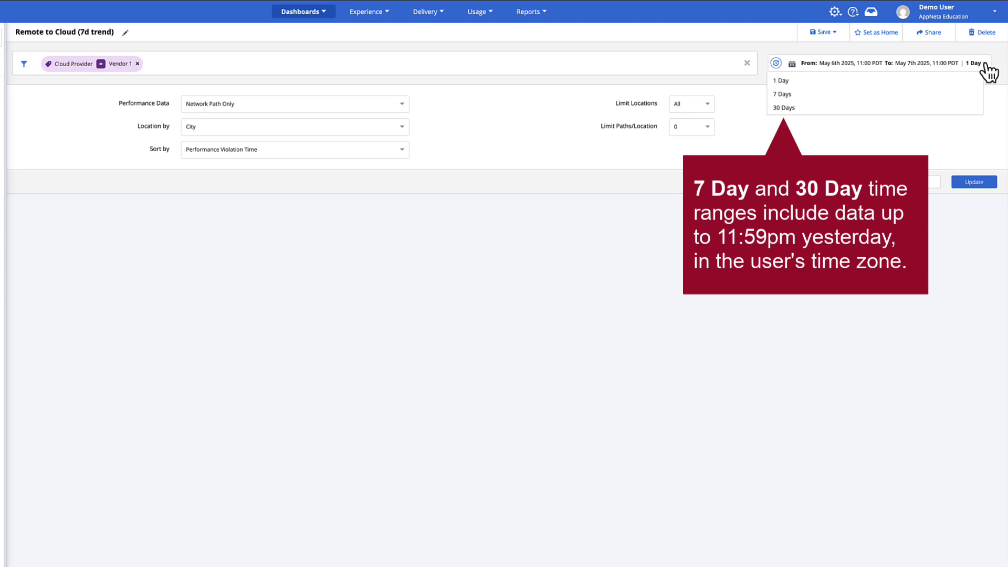
pyautogui.click(971, 94)
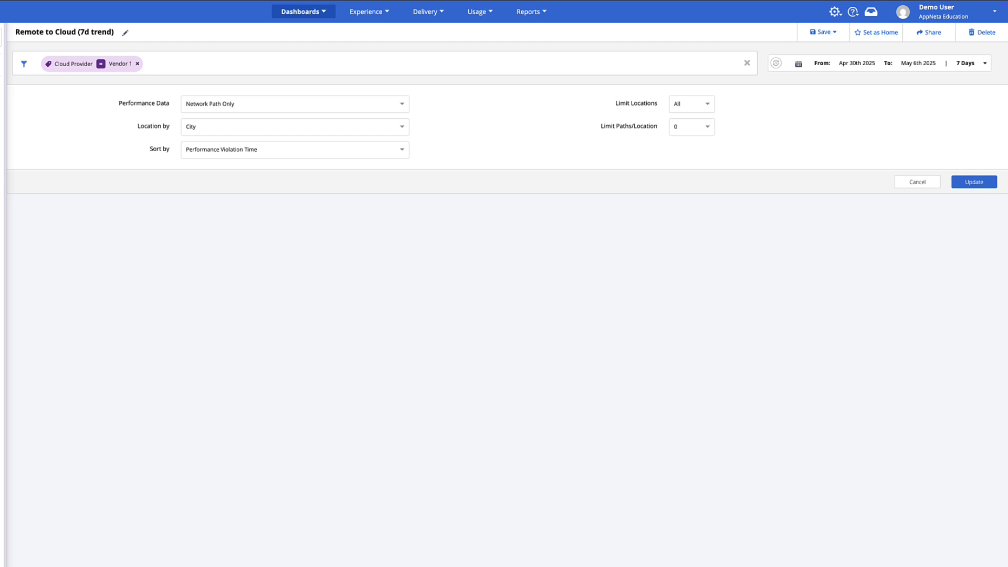
pyautogui.click(403, 108)
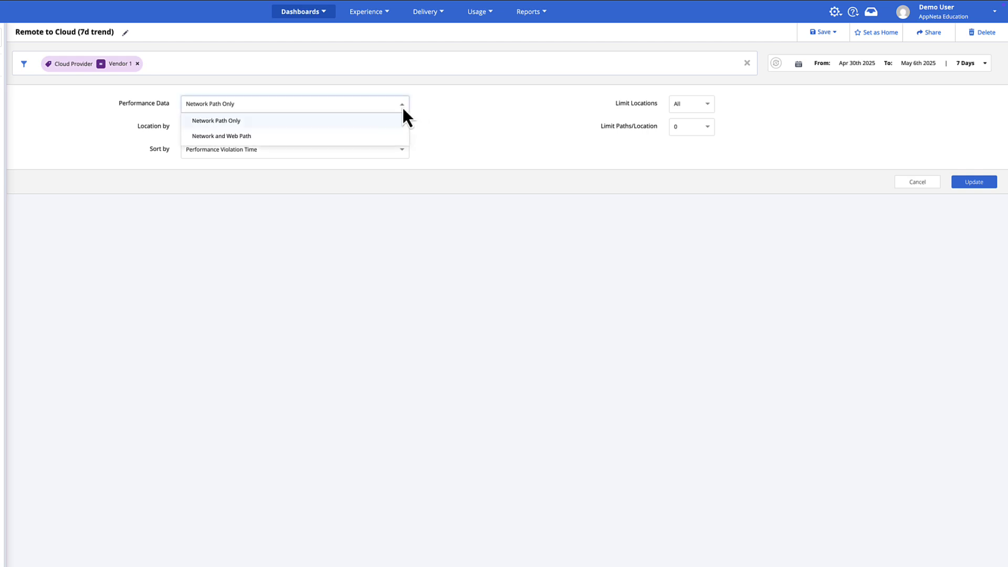
pyautogui.click(363, 137)
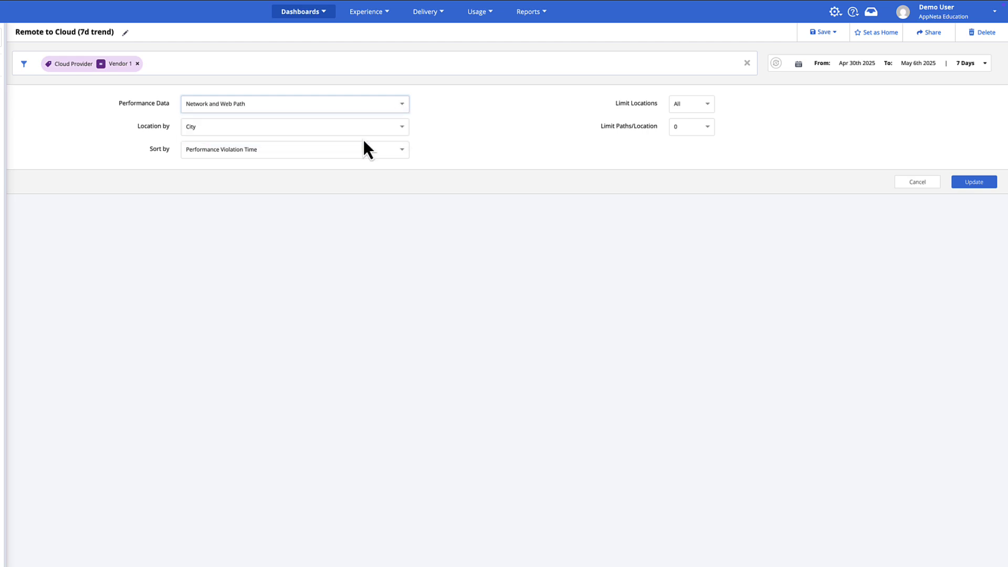
# - Group the dashboard's locations by State/Province and review the available sort criteria
pyautogui.click(403, 129)
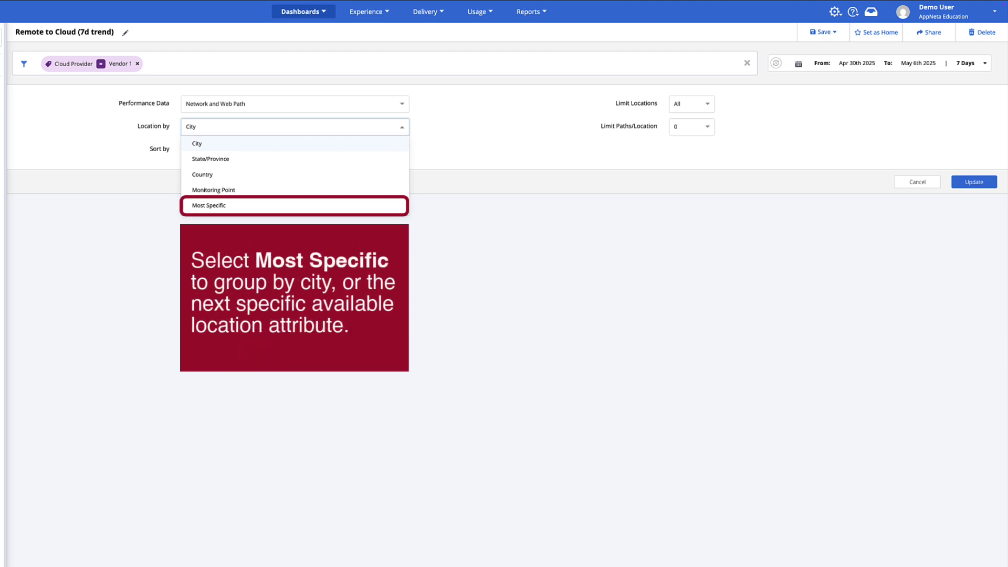
pyautogui.click(370, 162)
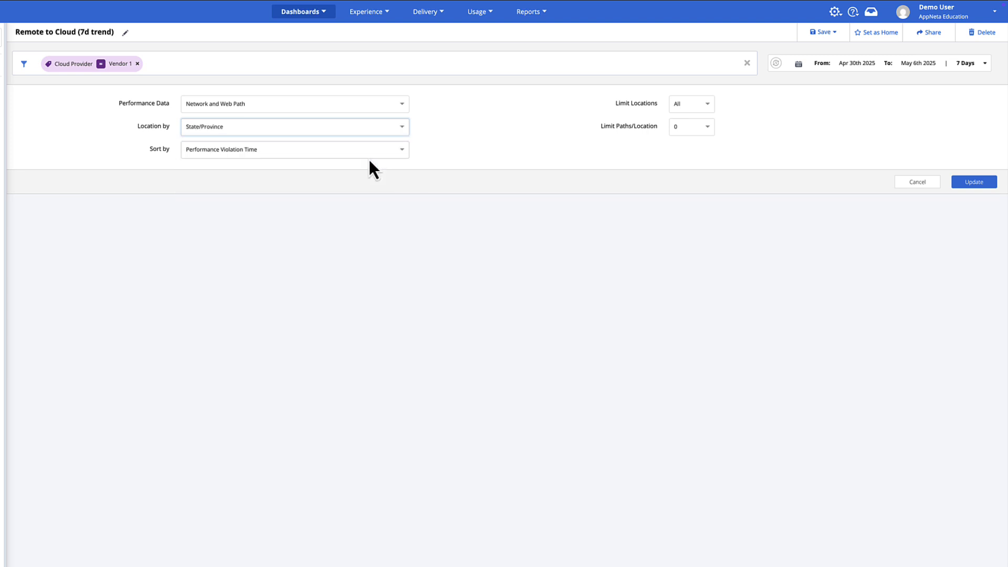
pyautogui.click(402, 150)
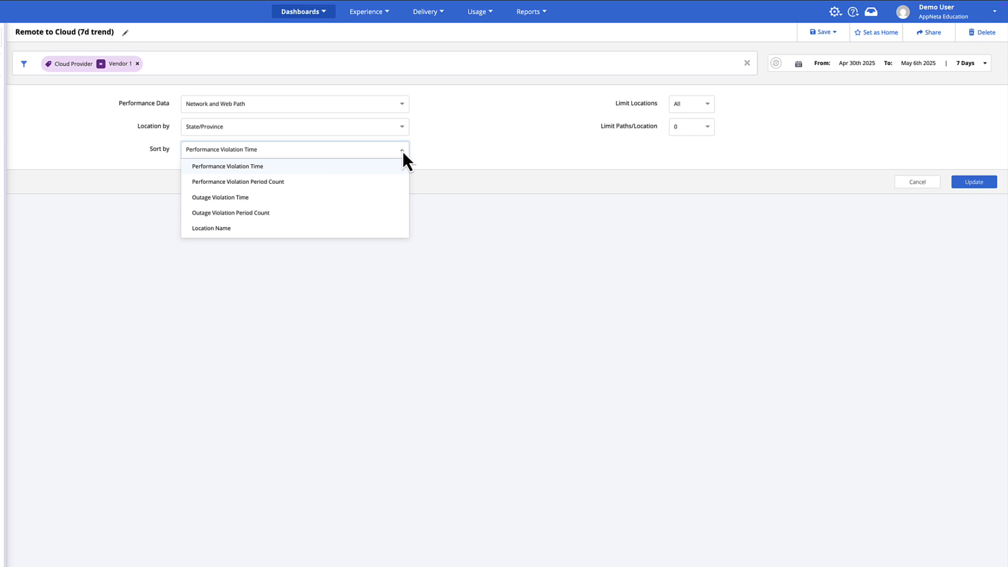
pyautogui.click(433, 157)
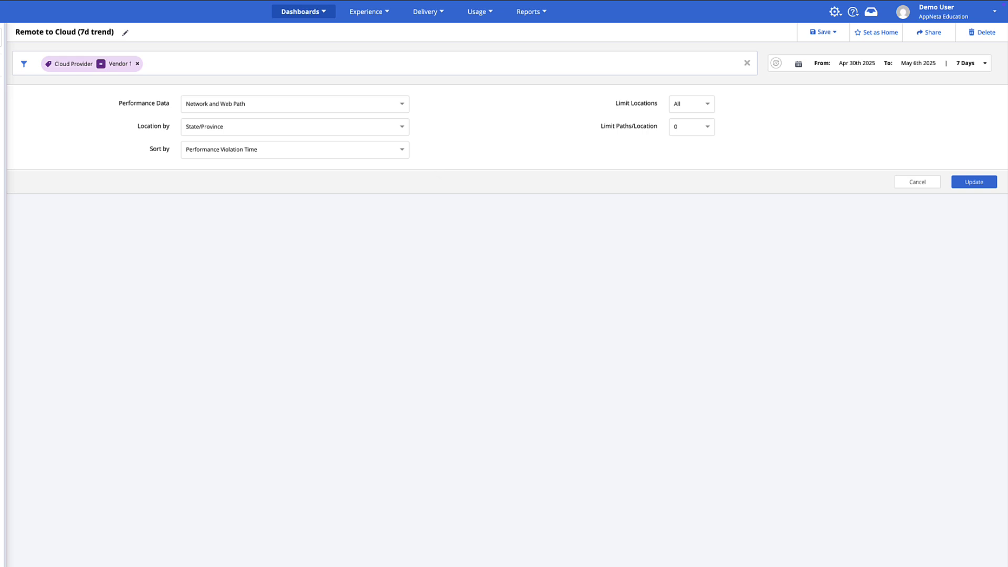
# - Review the available limits for the number of locations and for paths per location
pyautogui.click(708, 106)
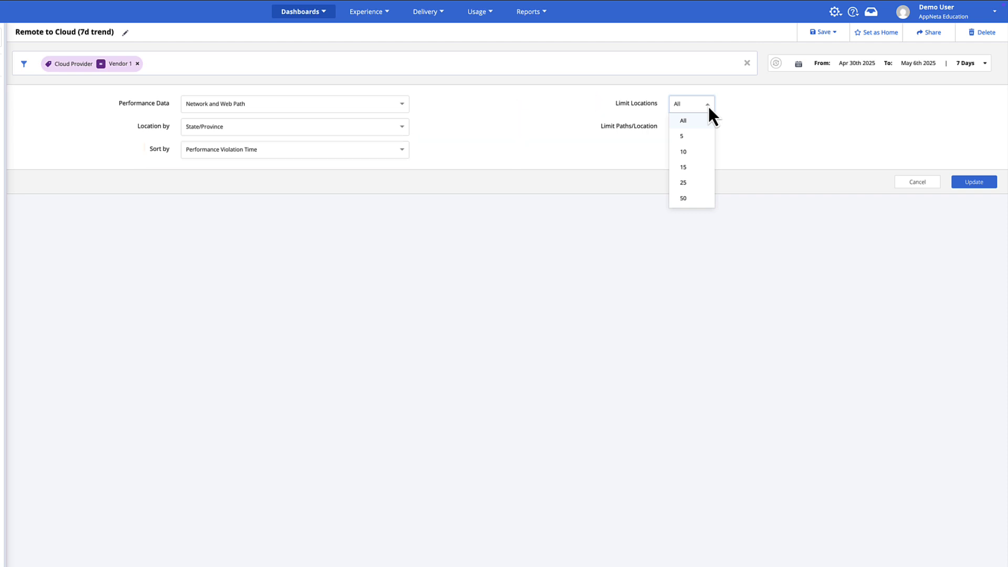
pyautogui.click(729, 111)
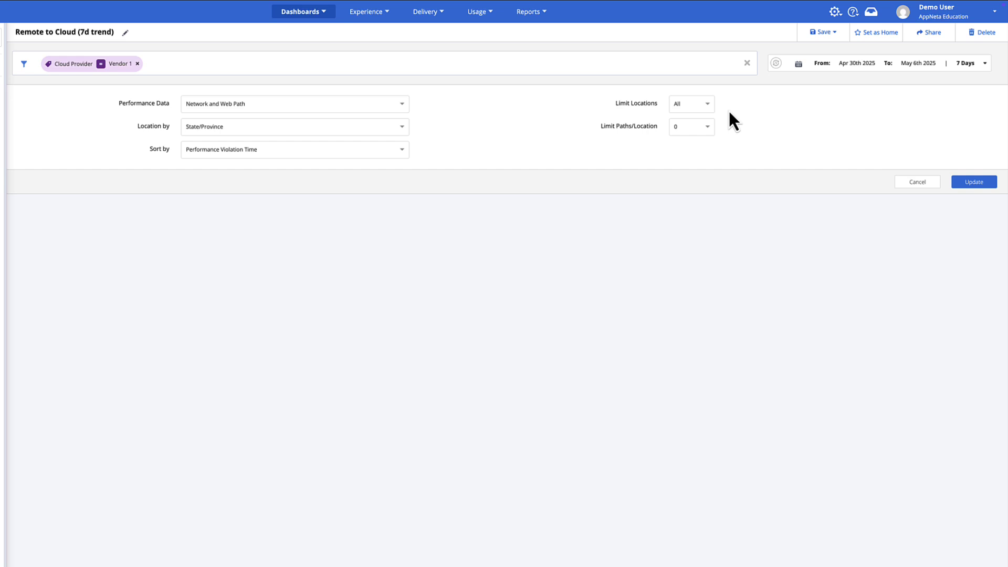
pyautogui.click(707, 128)
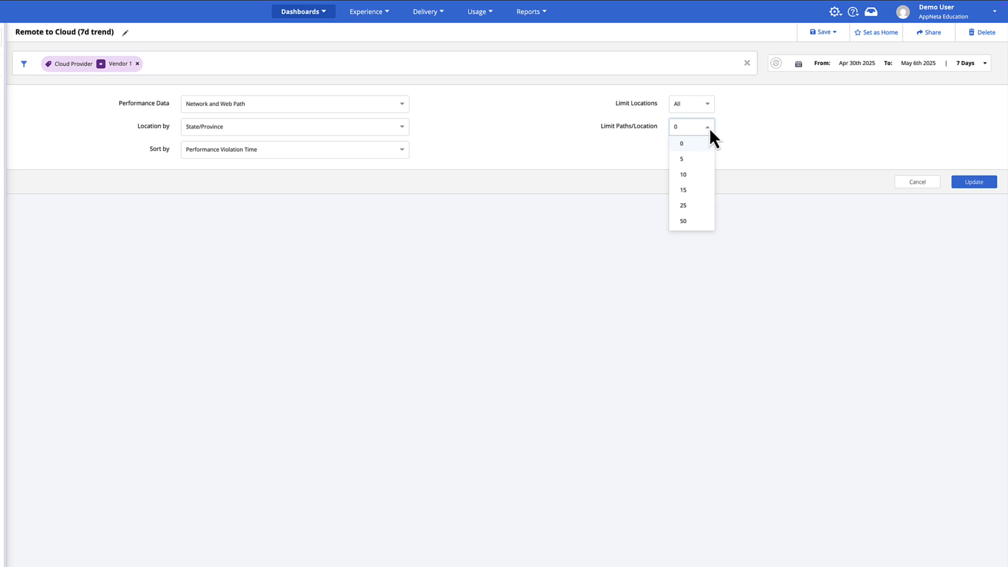
pyautogui.click(737, 130)
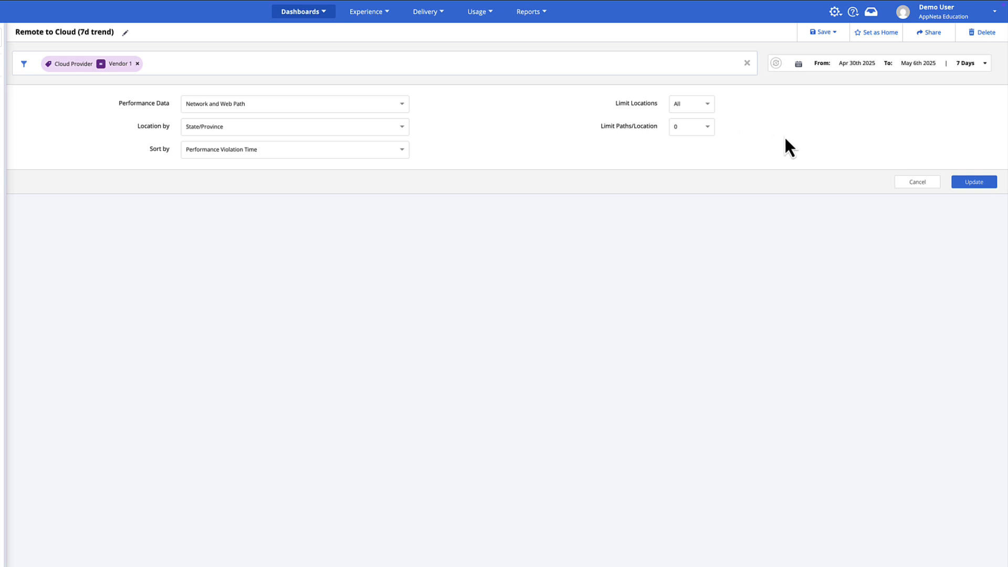
# - Apply the chosen settings to generate the report and save the dashboard
pyautogui.click(974, 182)
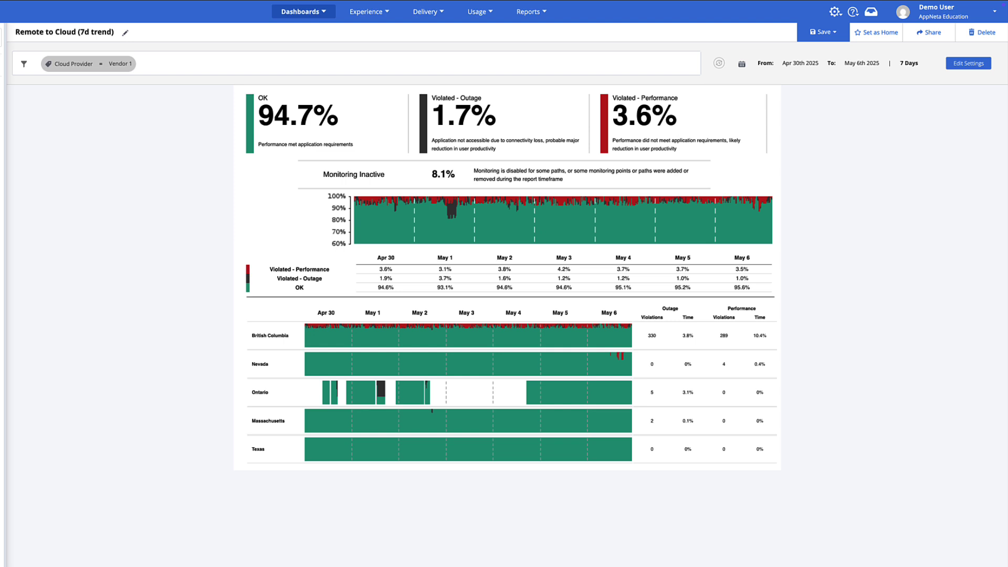
pyautogui.click(824, 37)
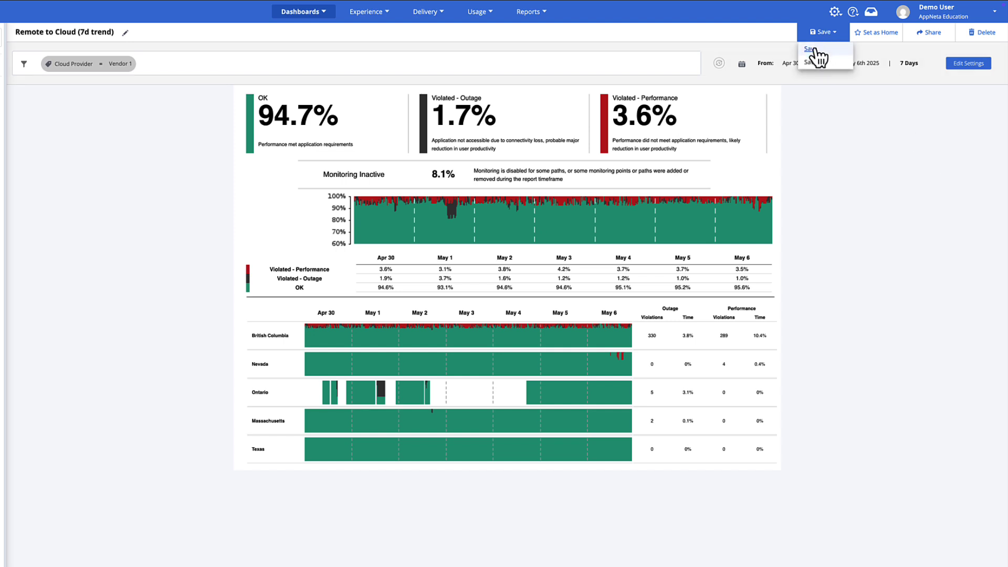
pyautogui.click(811, 49)
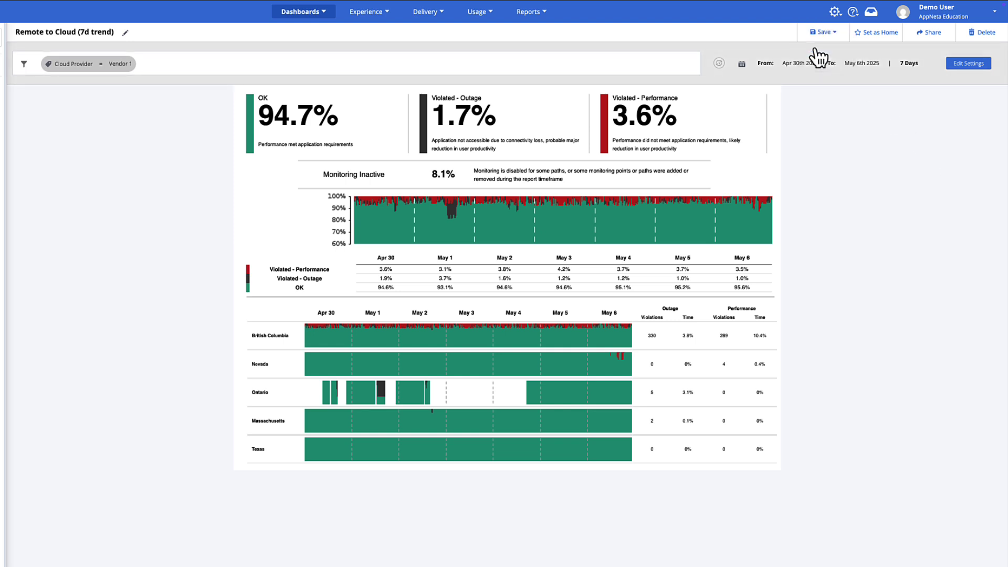
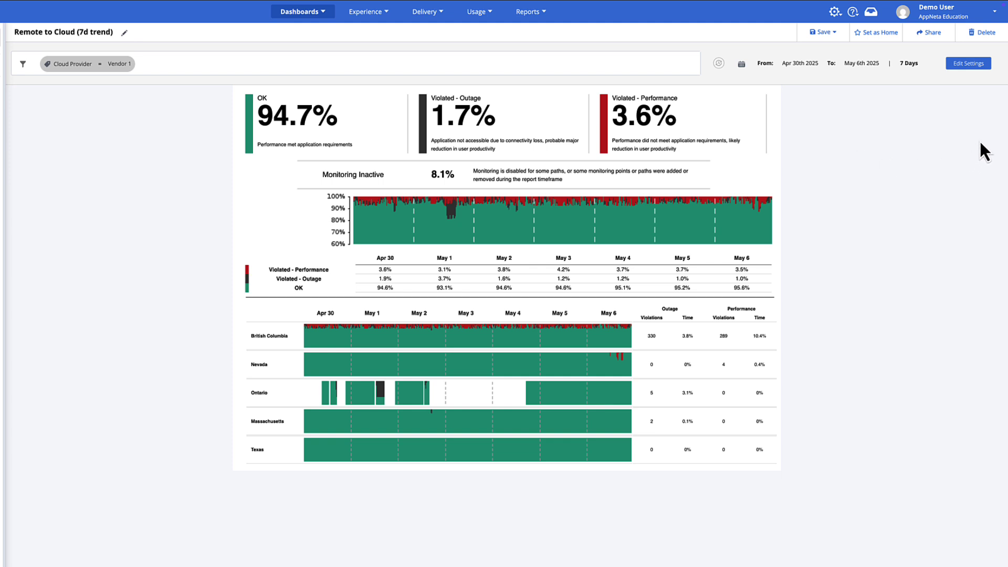
# - Edit the dashboard settings to limit paths per location to 5 and update the report
pyautogui.click(969, 63)
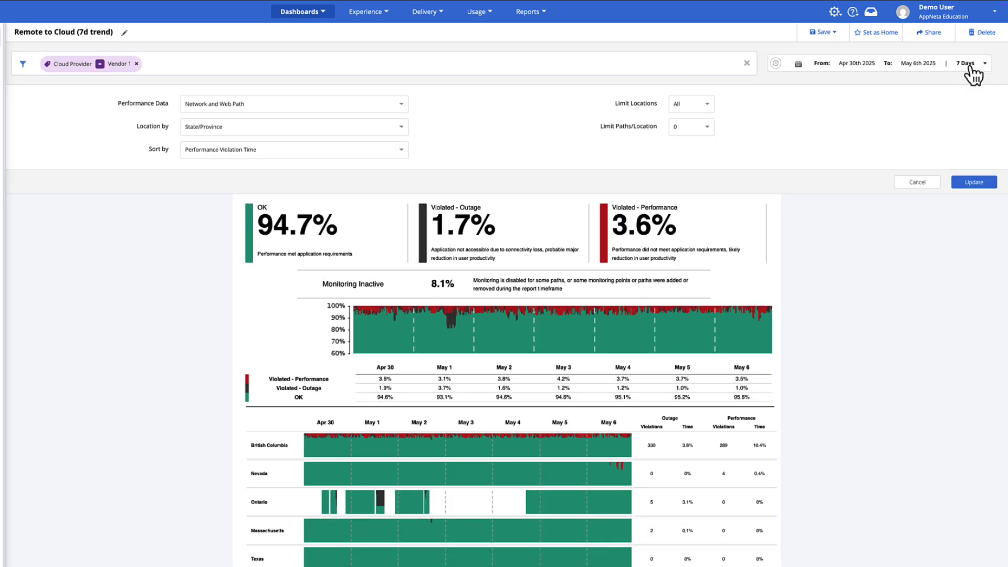
pyautogui.click(707, 127)
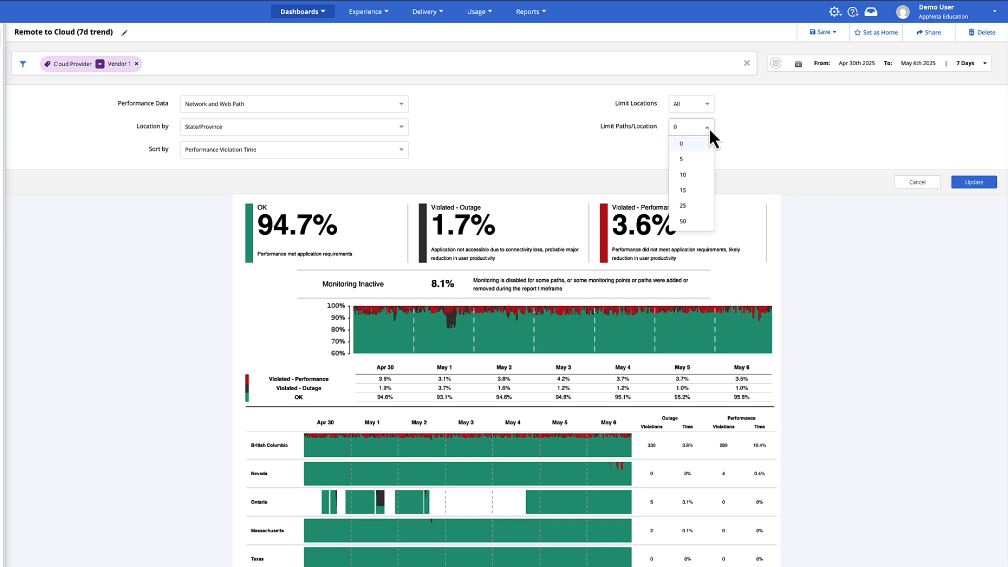
pyautogui.click(705, 158)
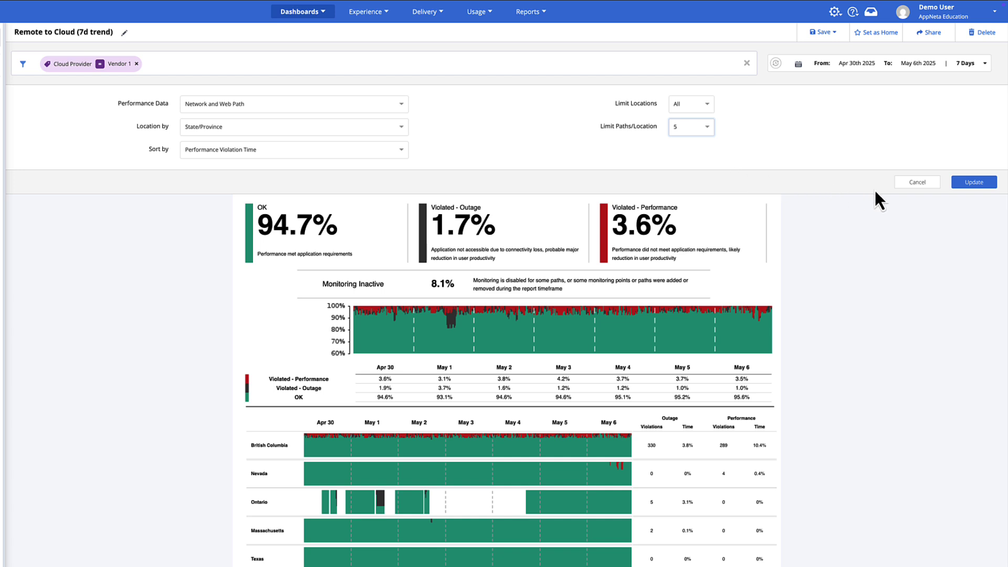
pyautogui.click(973, 184)
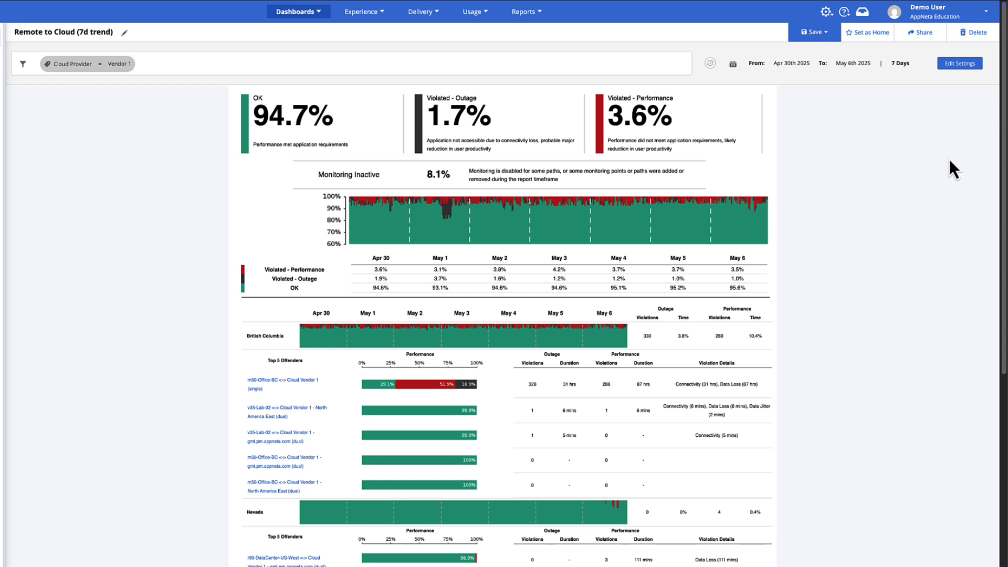
# - Examine the top offending paths and their violation details for each state or province in the report
pyautogui.scroll(-1, 998, 205)
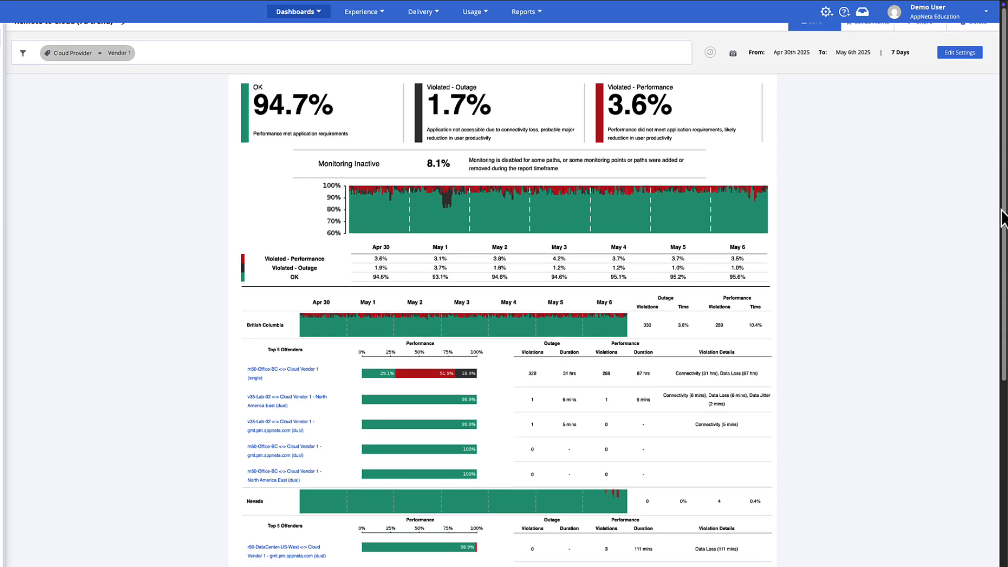
pyautogui.scroll(-7, 1003, 218)
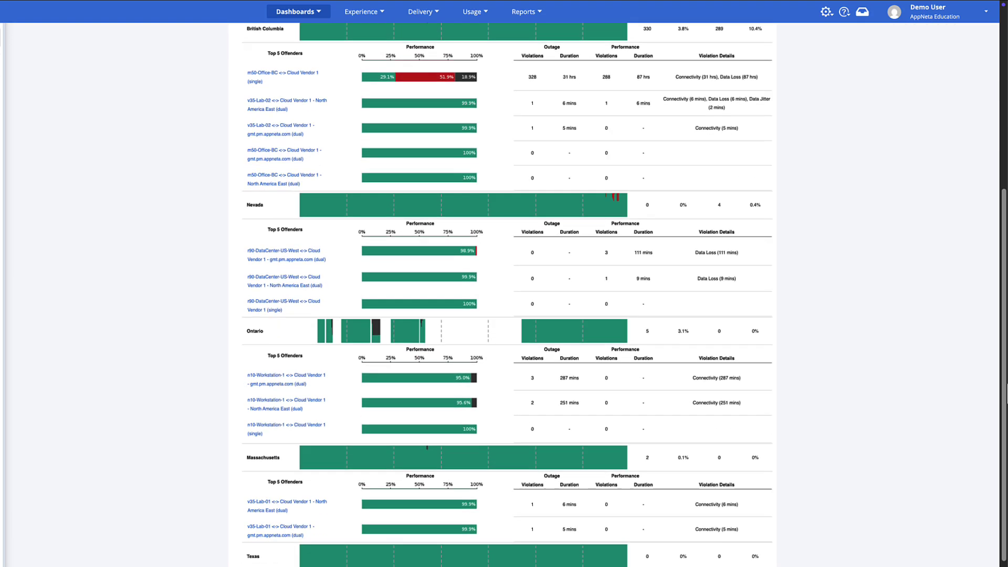
pyautogui.scroll(6, 1003, 218)
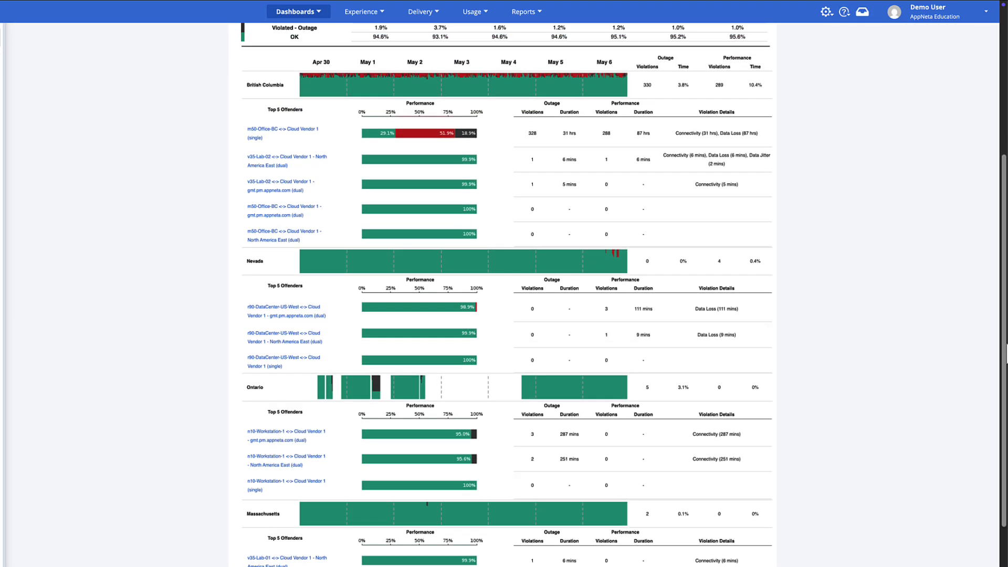
pyautogui.scroll(1, 1003, 218)
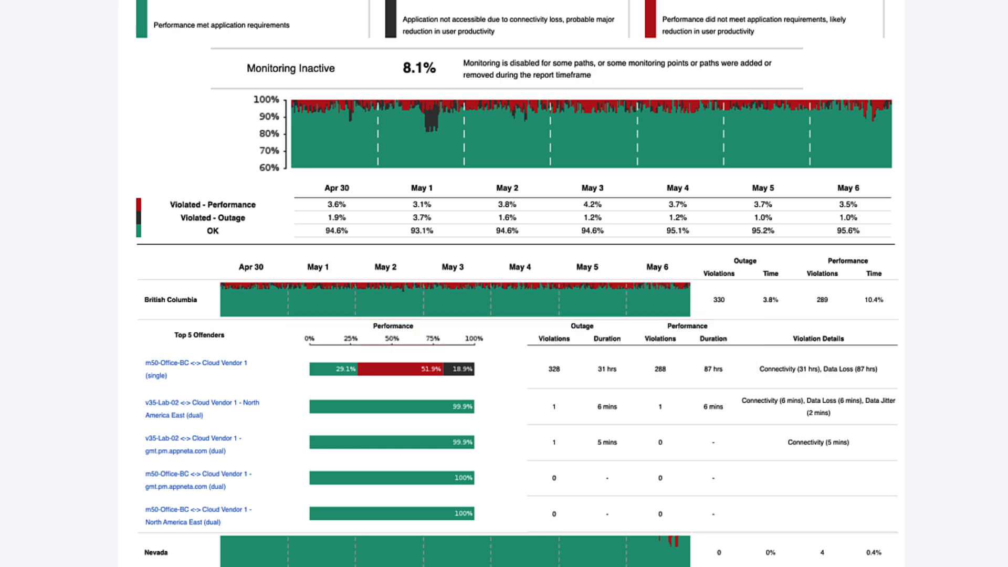
pyautogui.scroll(-3, 517, 288)
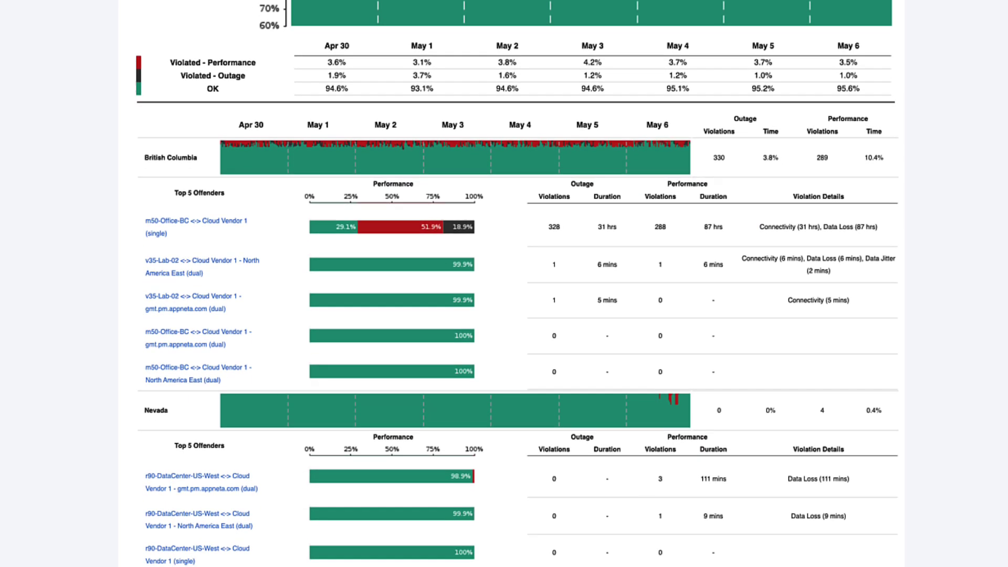
# - Add a Monitoring Point Type filter that excludes macOS from the dashboard
pyautogui.scroll(-4, 517, 288)
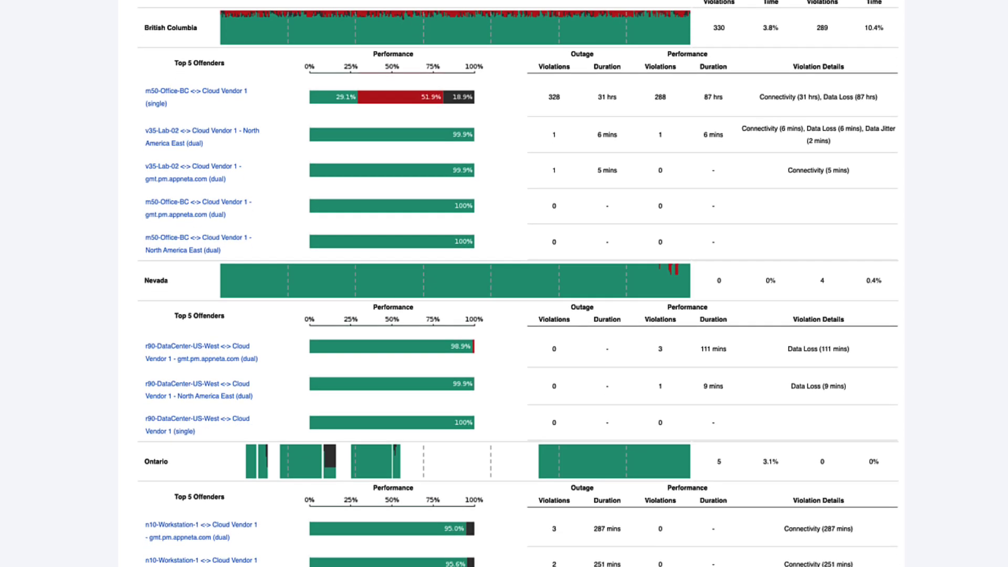
pyautogui.scroll(-1, 518, 287)
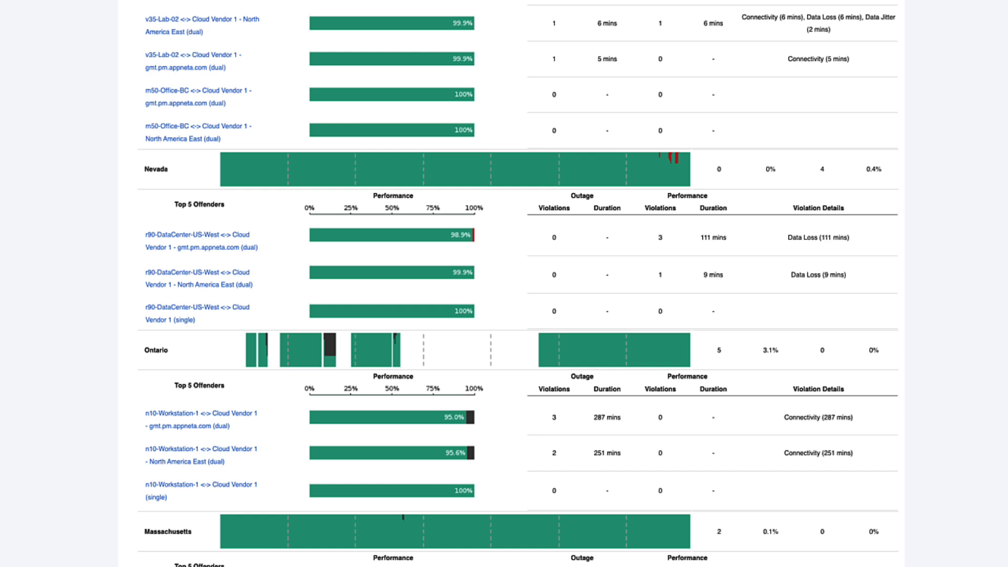
pyautogui.scroll(7, 518, 283)
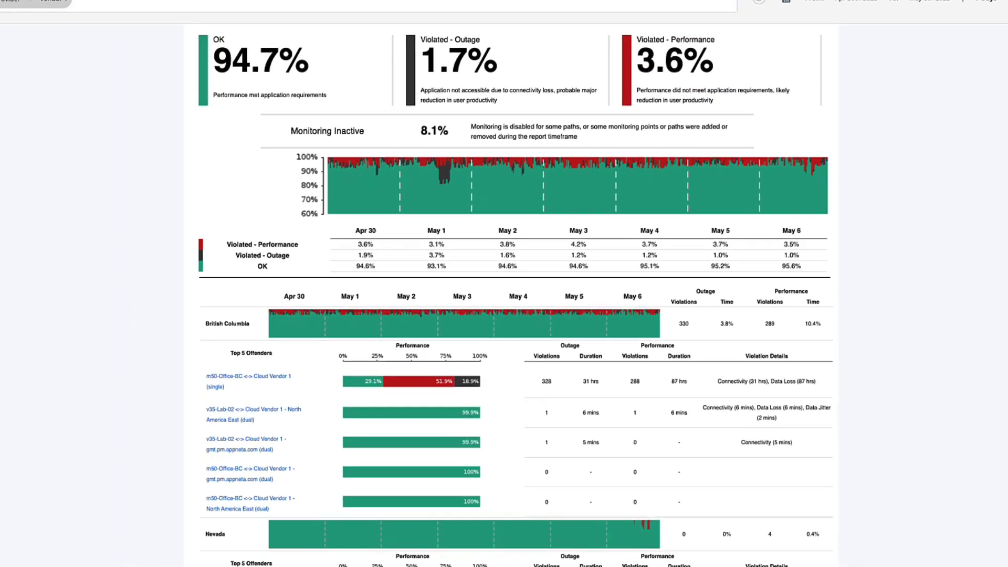
pyautogui.click(163, 67)
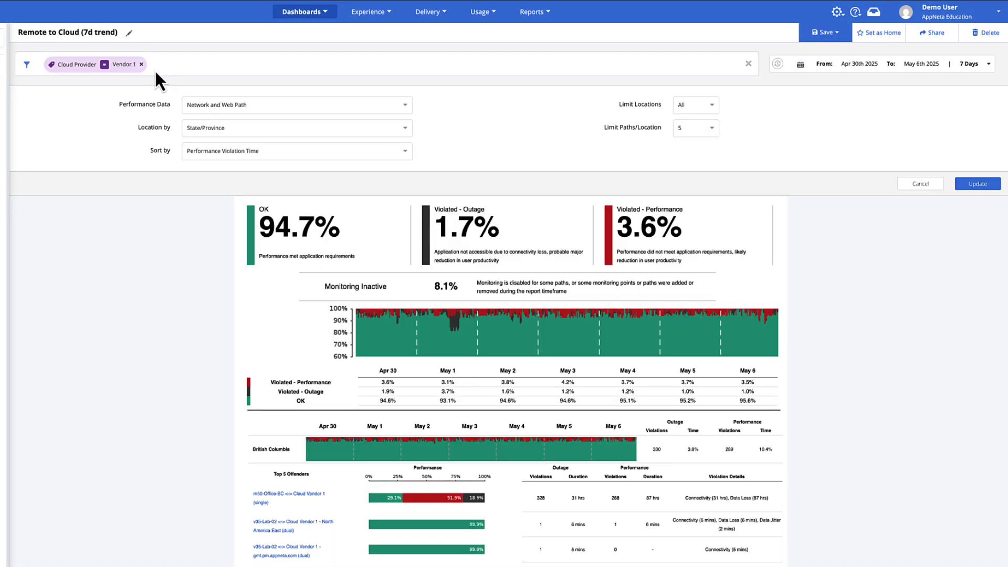
pyautogui.click(153, 65)
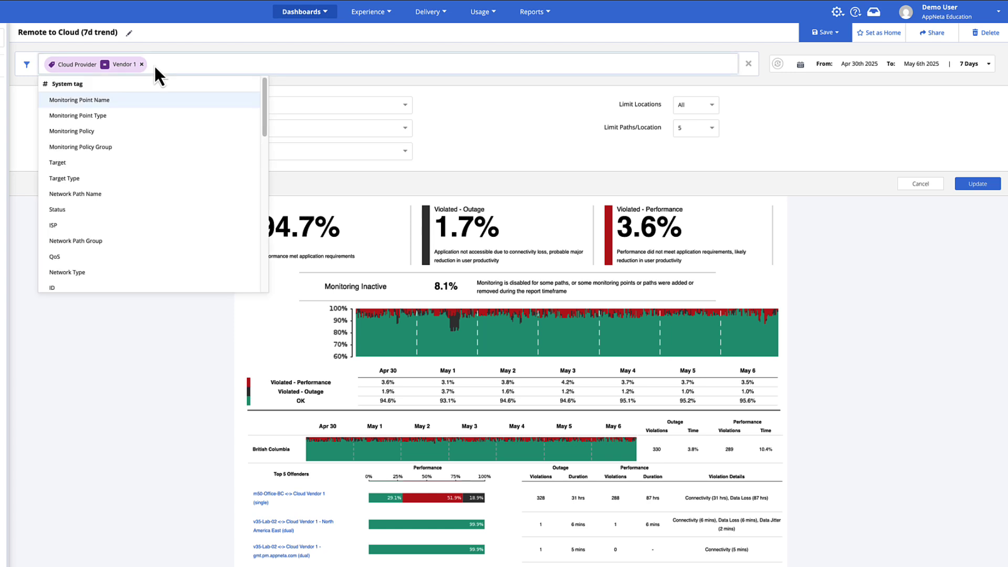
pyautogui.click(157, 116)
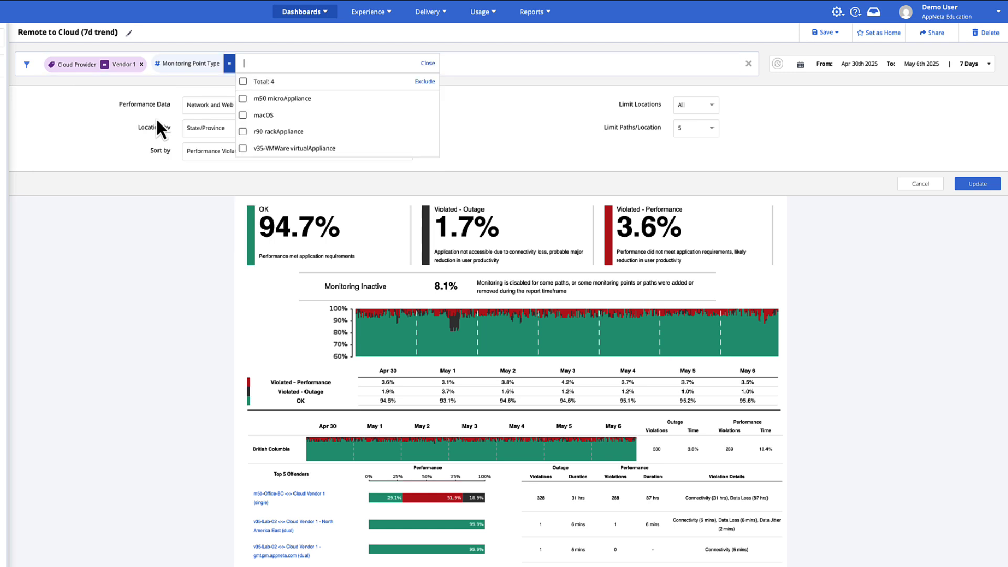
pyautogui.click(242, 115)
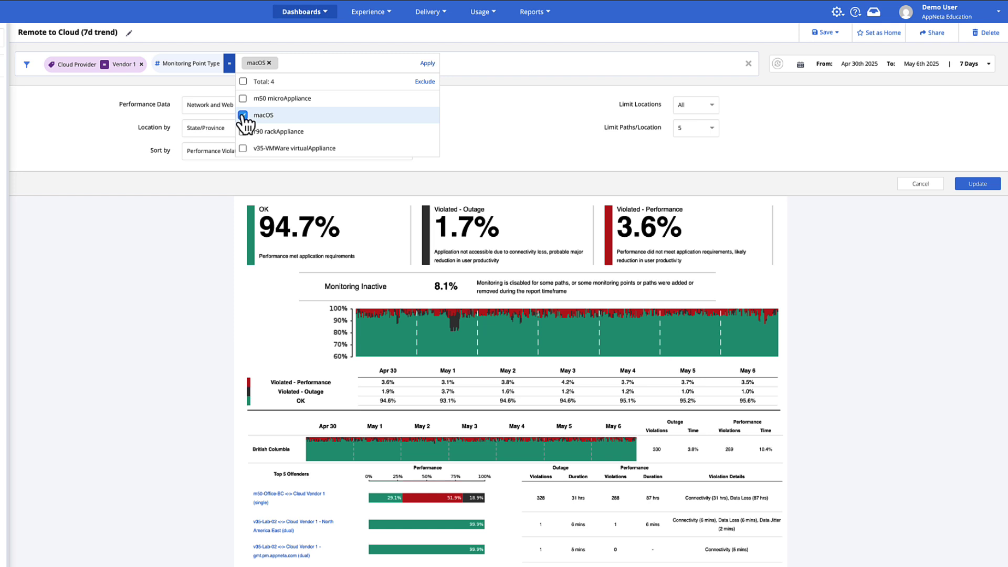
pyautogui.click(424, 83)
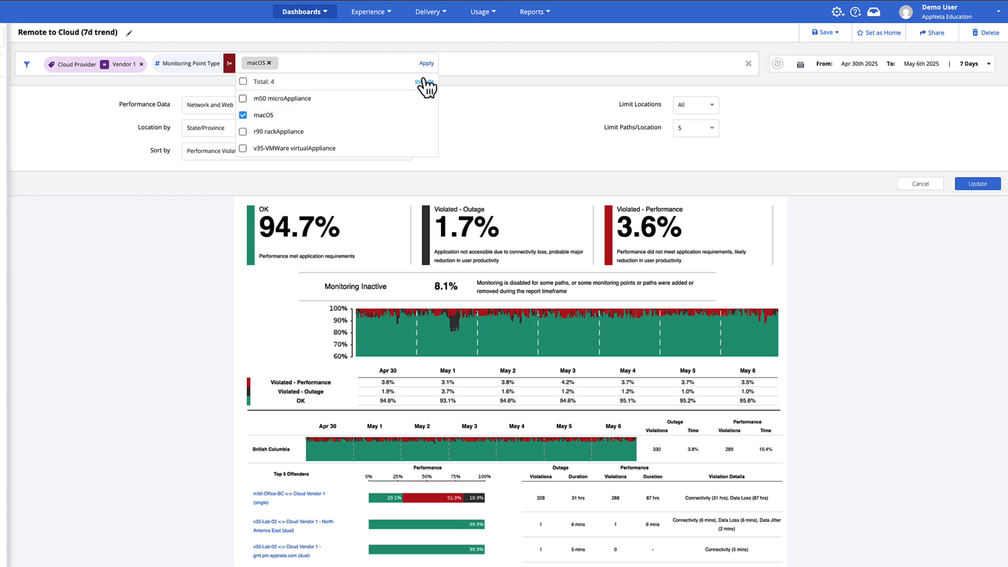
pyautogui.click(426, 63)
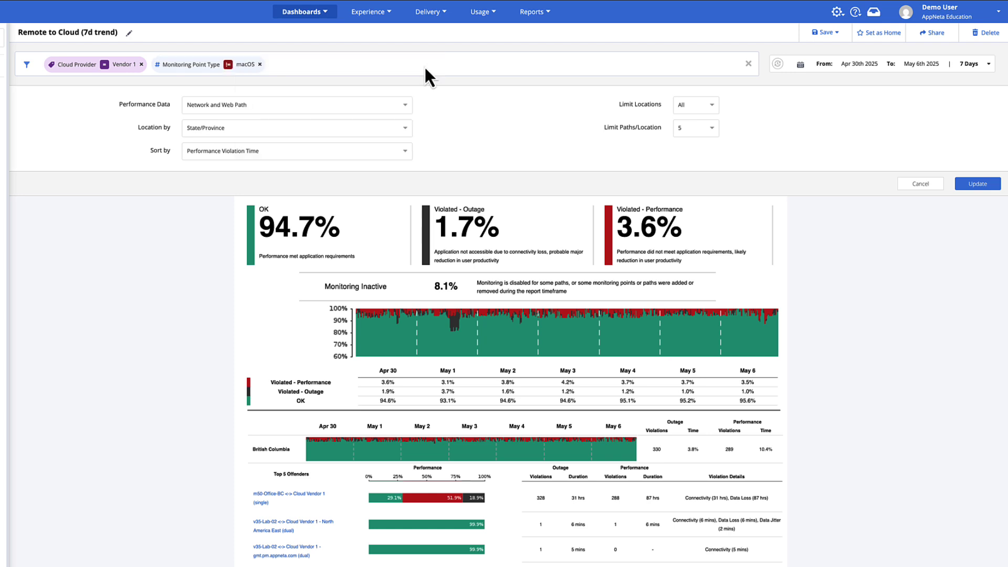
# - Add a Network Path Name filter that excludes the path m50-Office-BC <-> Cloud Vendor 1 (single)
pyautogui.click(425, 68)
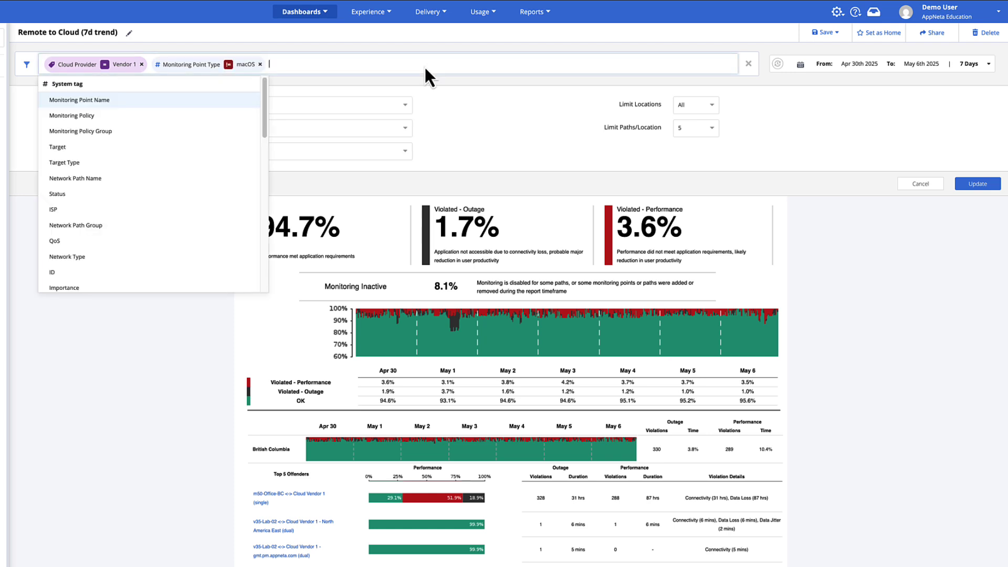
pyautogui.click(217, 181)
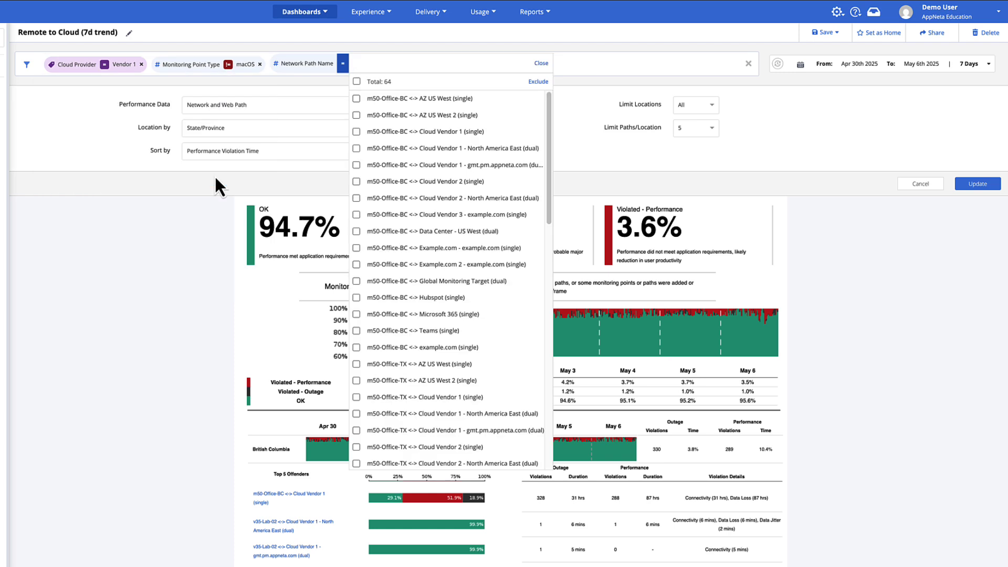
pyautogui.click(356, 131)
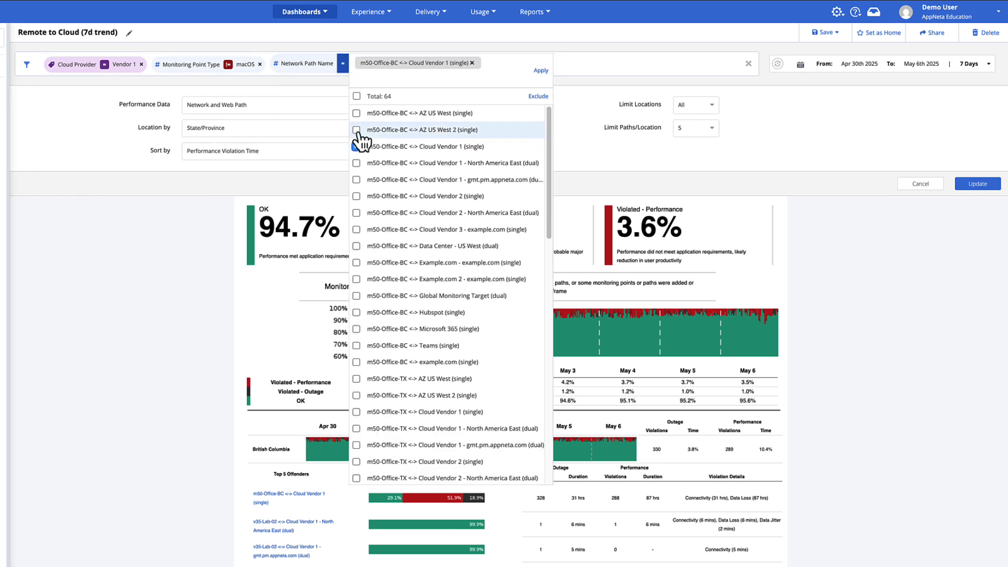
pyautogui.click(343, 63)
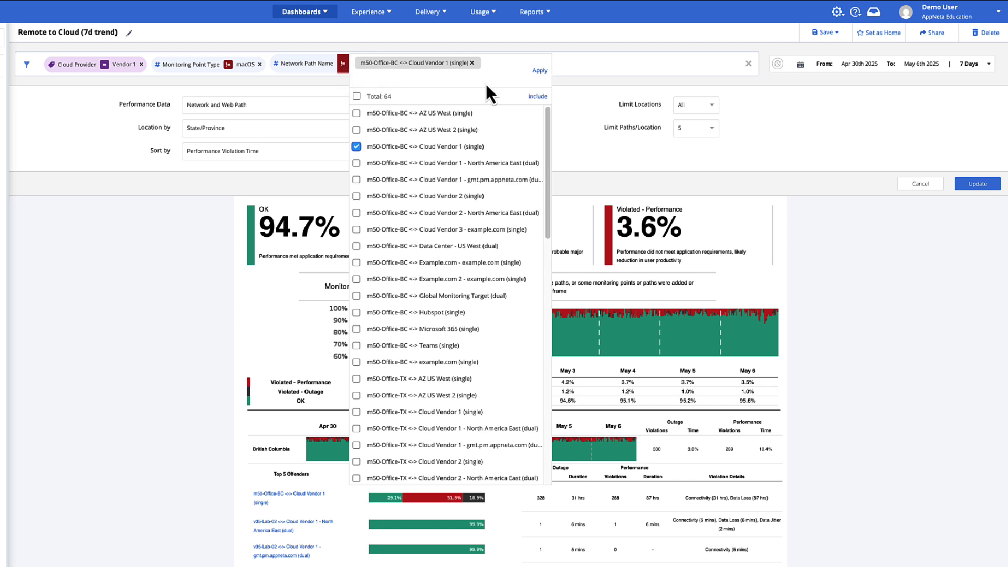
pyautogui.click(539, 71)
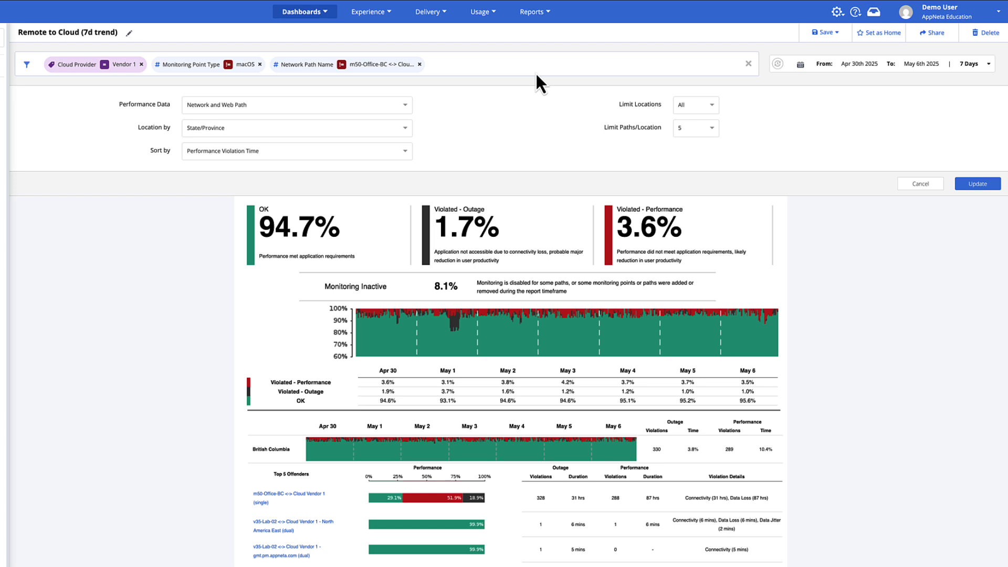
# - Update the report with the new exclusion filters and save the changes to the existing dashboard
pyautogui.click(974, 185)
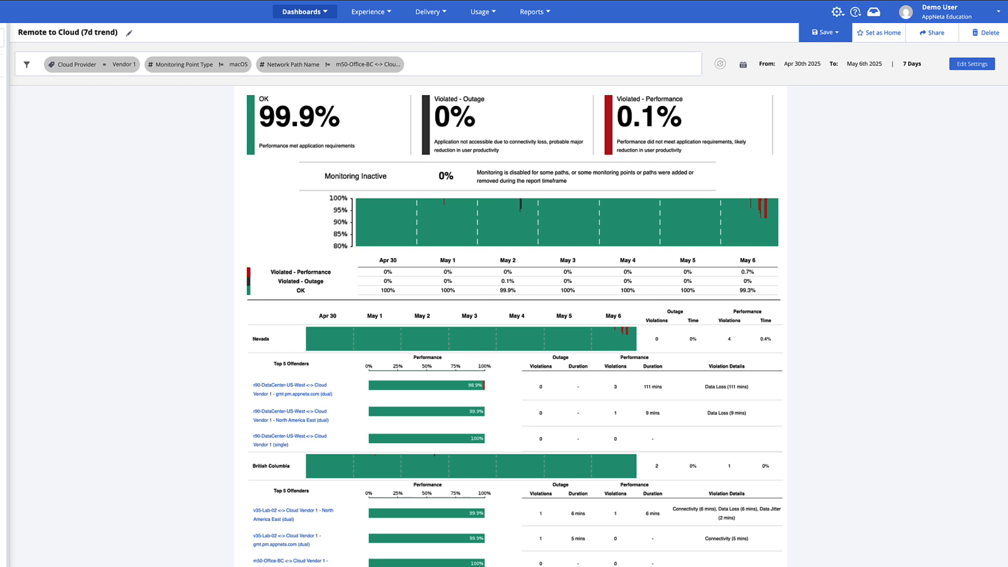
pyautogui.click(823, 33)
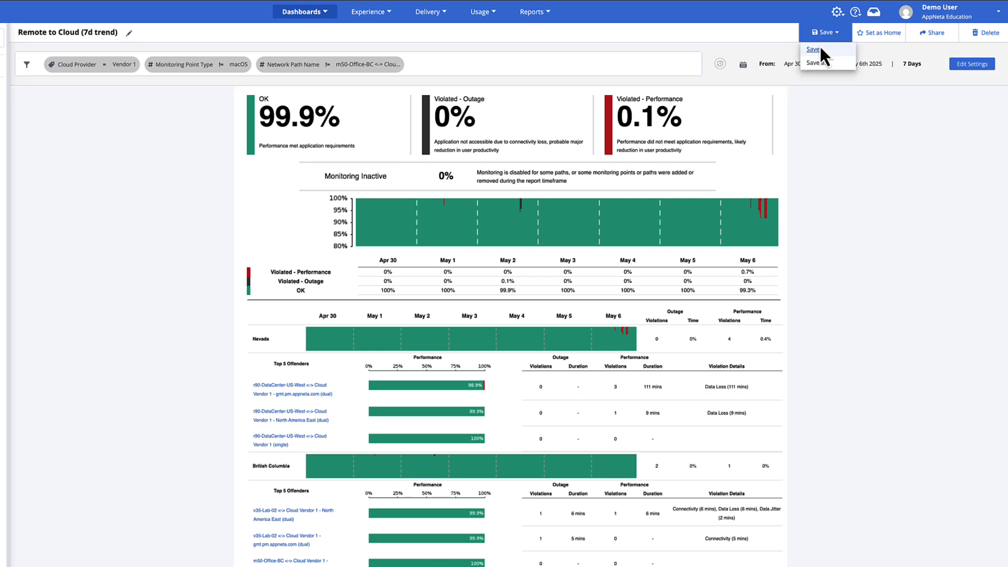
pyautogui.click(813, 49)
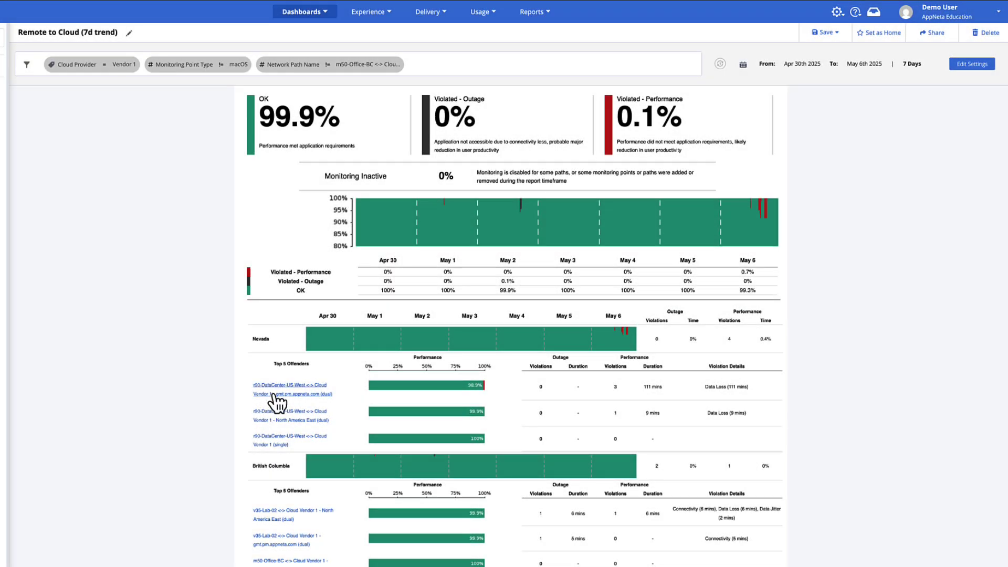
# - Open Nevada's top offending path, r90-DataCenter-US-West <-> Cloud Vendor 1 - gmt.pm.appneta.com (dual), and zoom its timeline to the May 6 violation events
pyautogui.click(273, 393)
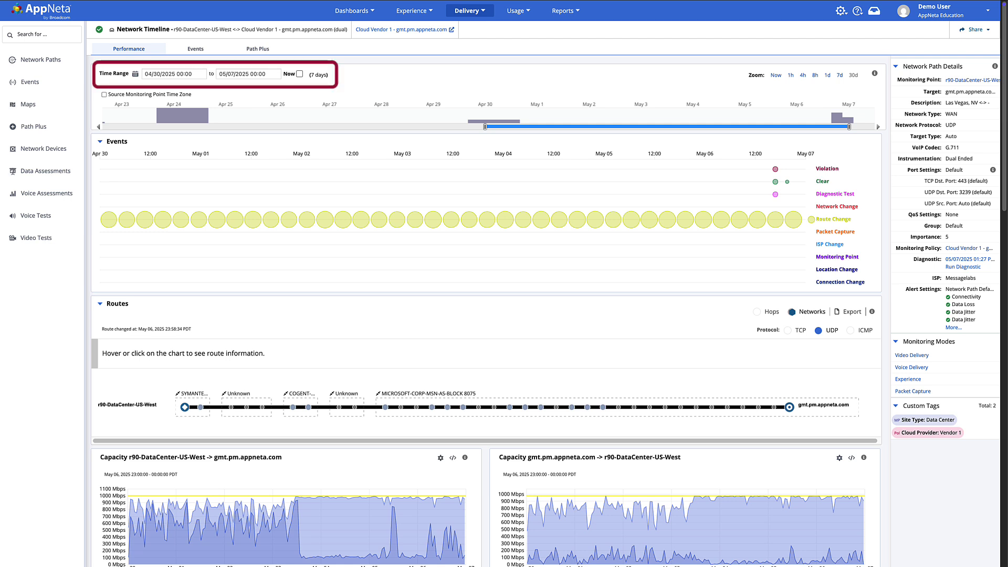
pyautogui.moveTo(747, 159)
pyautogui.mouseDown()
pyautogui.moveTo(781, 219)
pyautogui.moveTo(821, 249)
pyautogui.mouseUp()
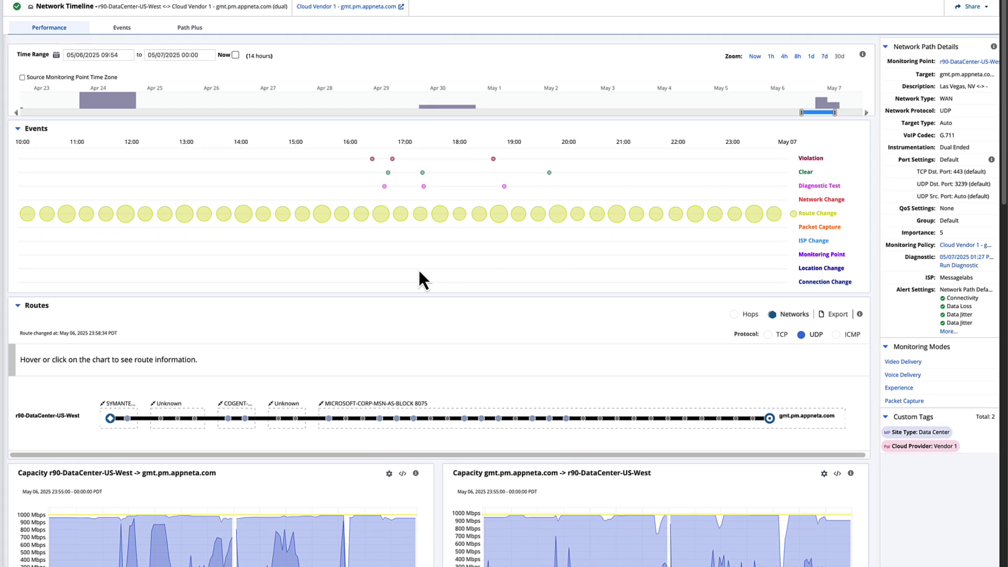
pyautogui.moveTo(372, 163)
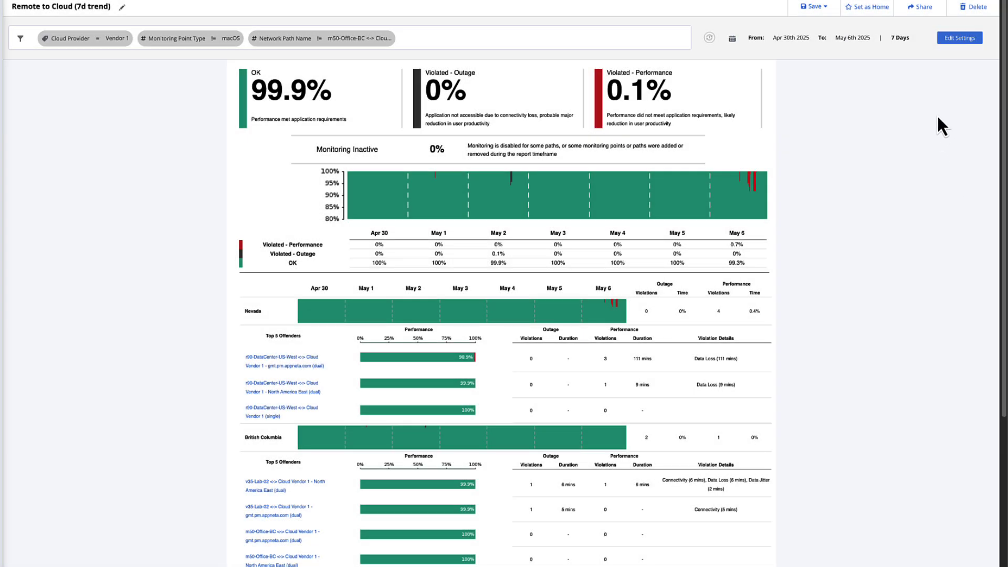
# - Edit the dashboard settings to use a 1 Day time range with 5 paths per location, and update the report
pyautogui.click(945, 40)
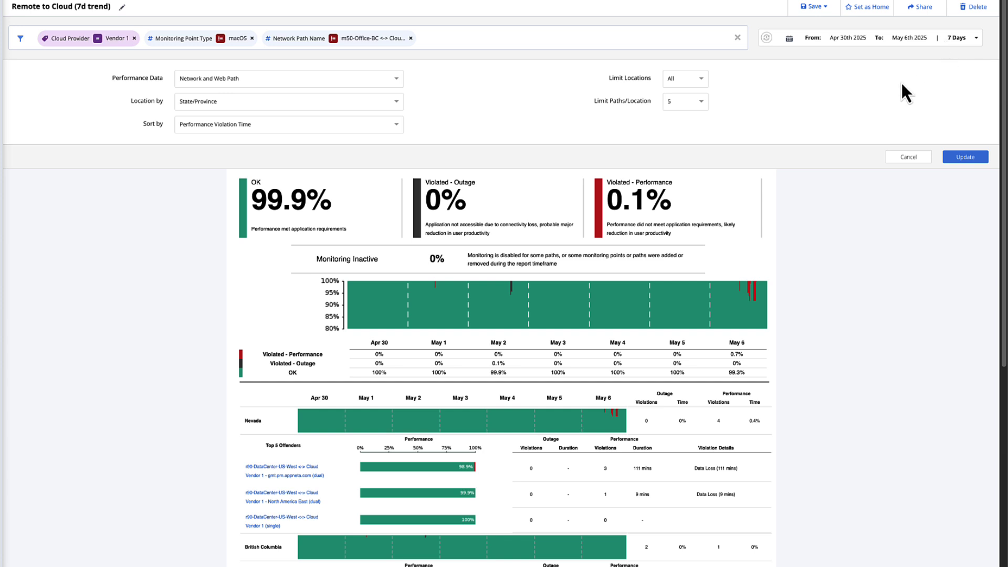
pyautogui.click(976, 40)
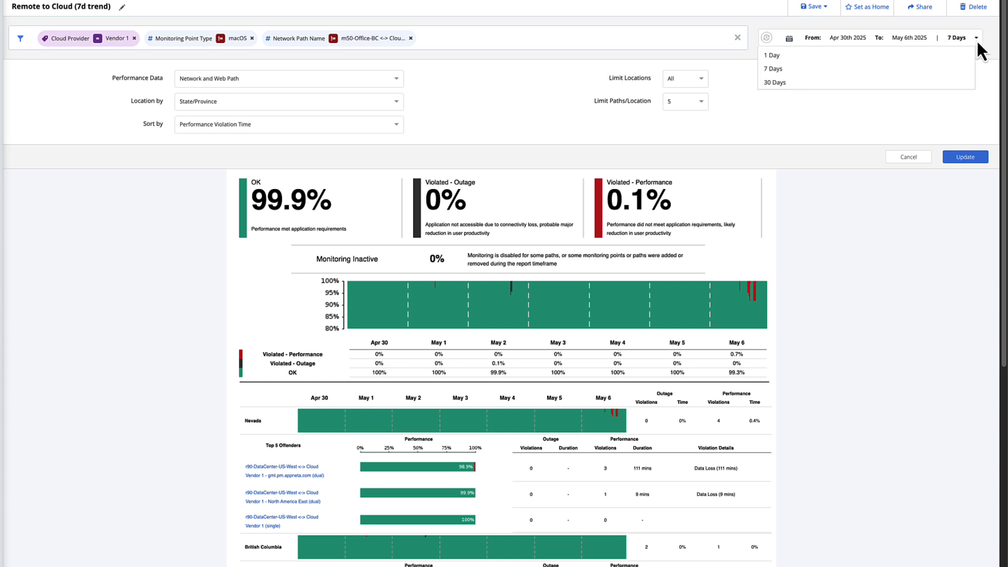
pyautogui.click(900, 58)
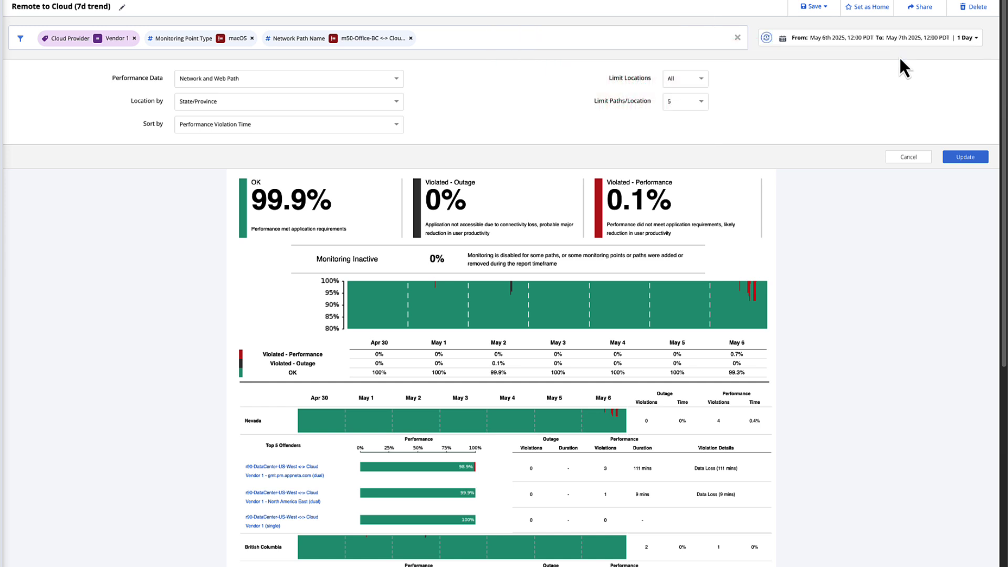
pyautogui.click(767, 39)
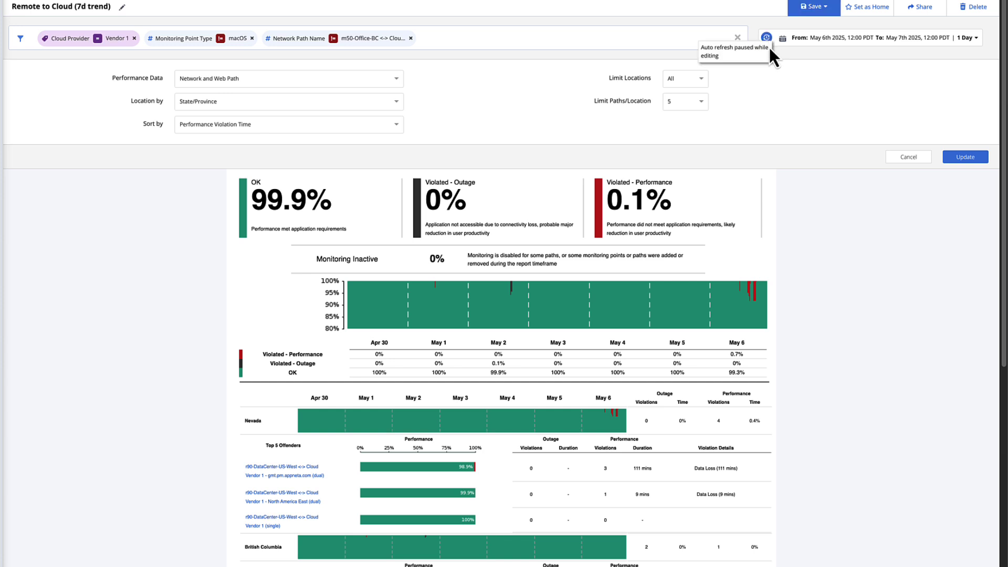
pyautogui.click(702, 102)
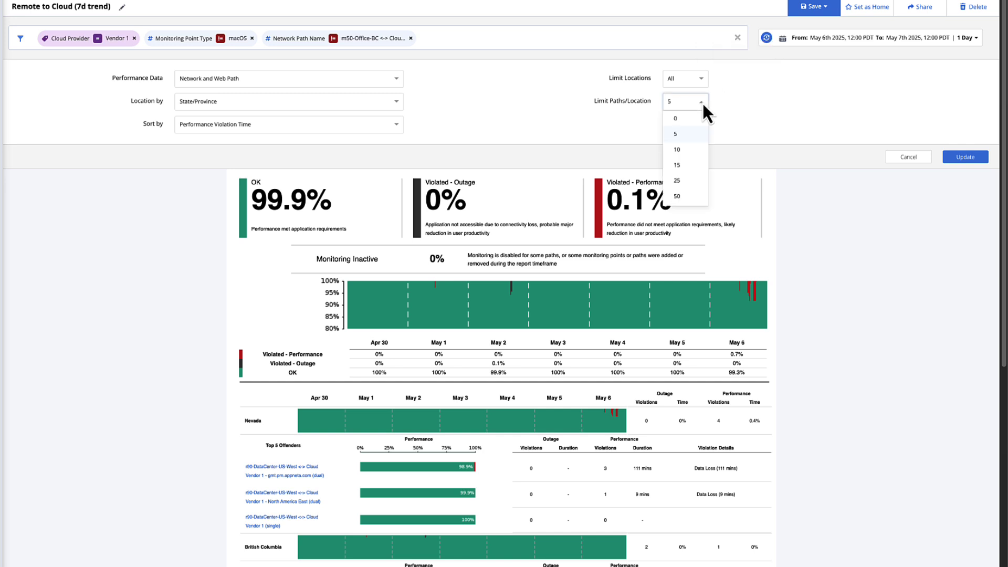
pyautogui.click(697, 133)
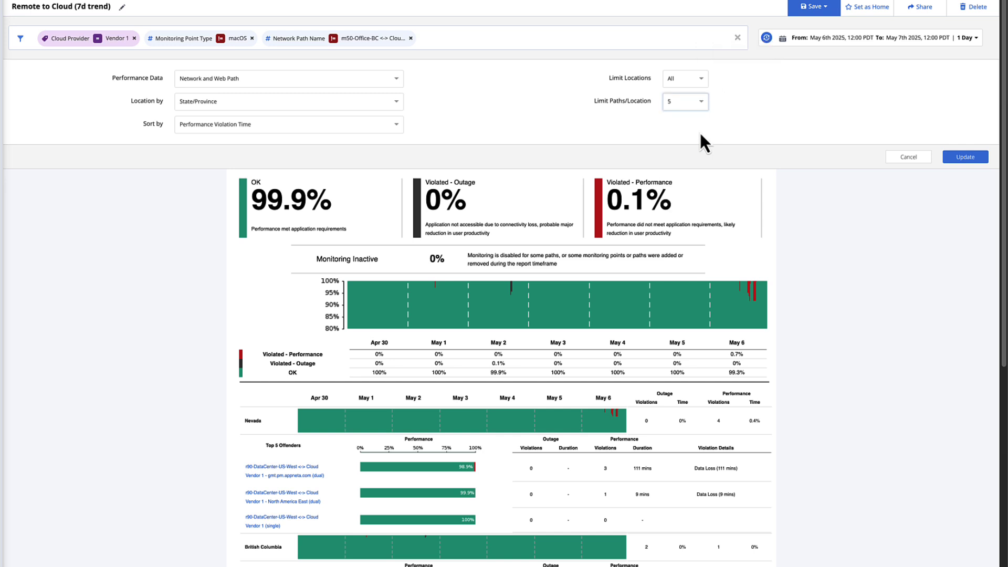
pyautogui.click(965, 157)
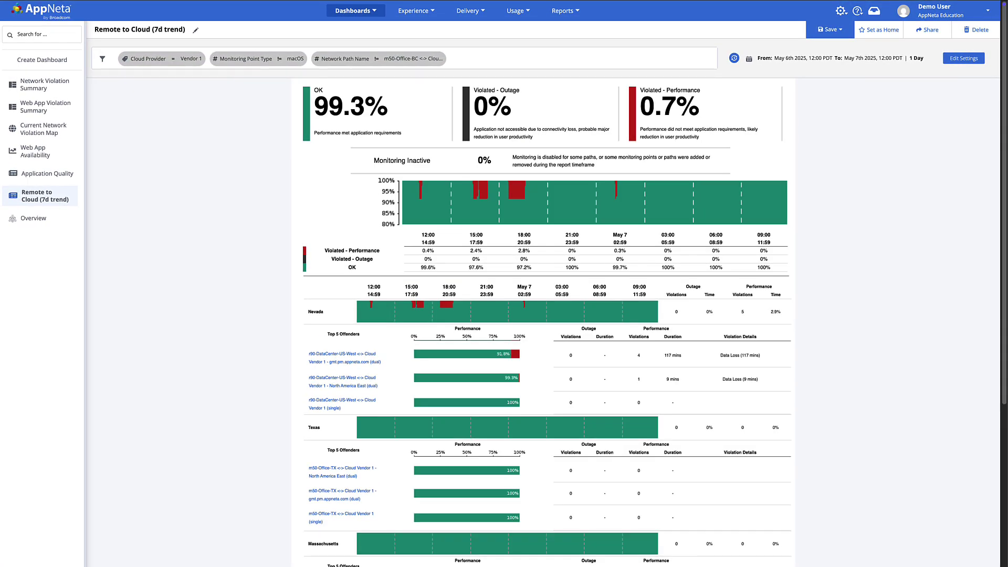
# - Save the one-day report as a new dashboard named "Remote to Cloud (24 hr trend)"
pyautogui.click(840, 29)
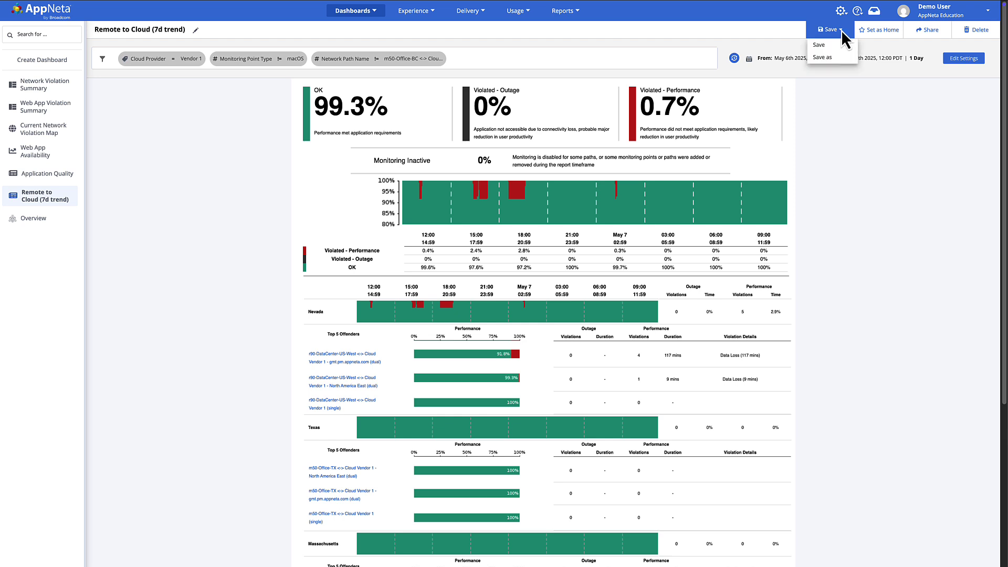
pyautogui.click(836, 58)
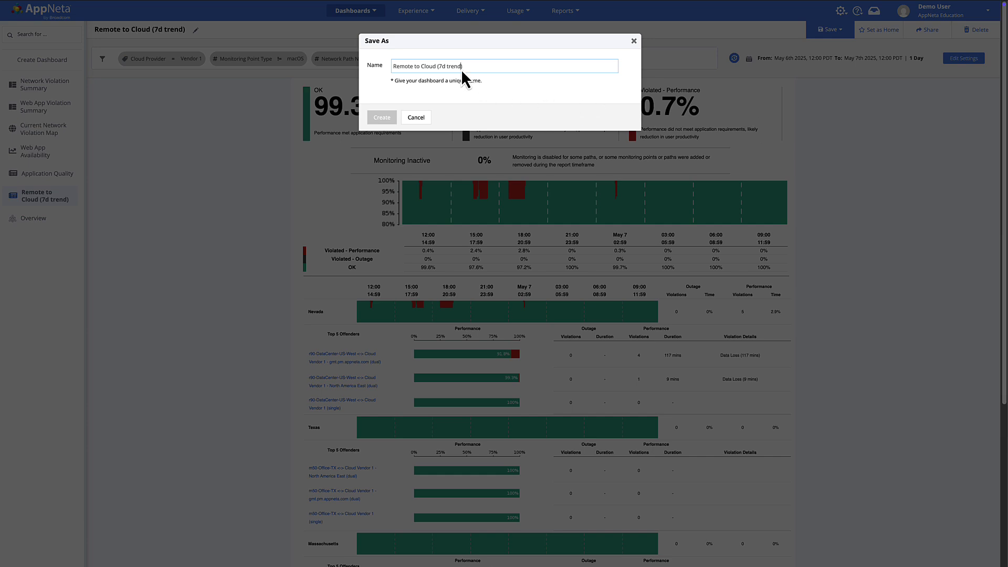
pyautogui.write('24hr tre')
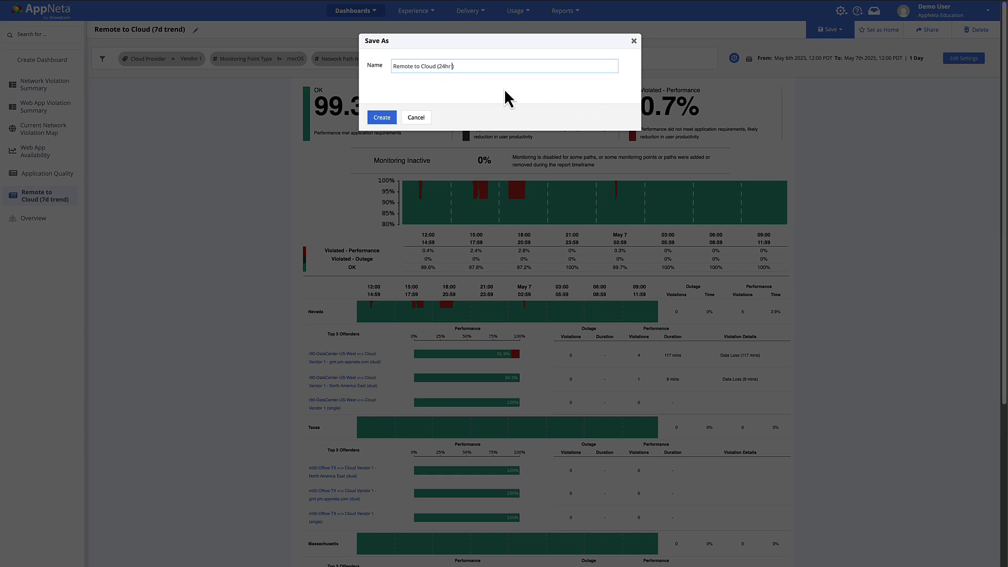
pyautogui.write('nd)')
pyautogui.click(383, 117)
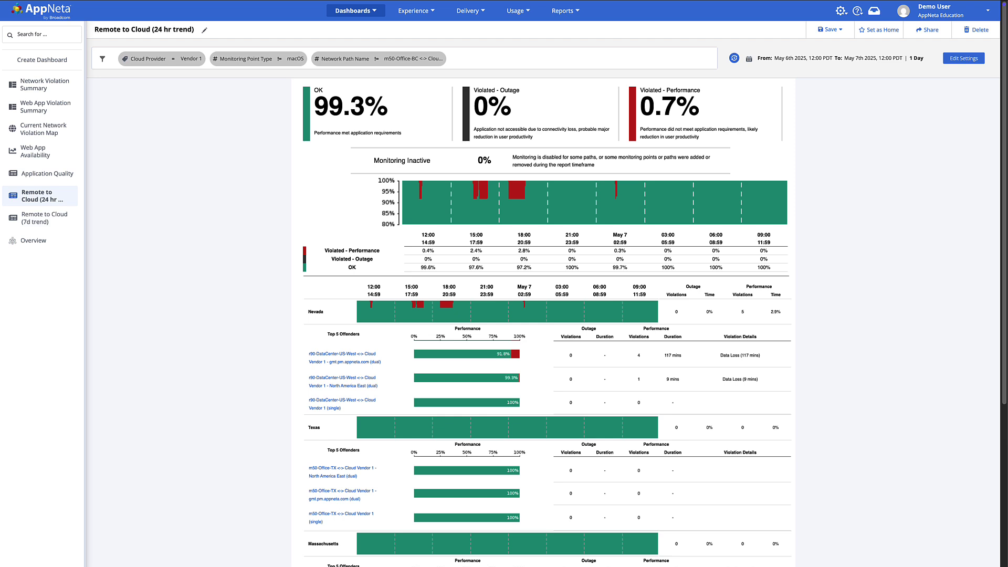
# - Set the 24 hr trend dashboard as home and send the Remote to Cloud (7d trend) dashboard to the top of the list
pyautogui.click(72, 196)
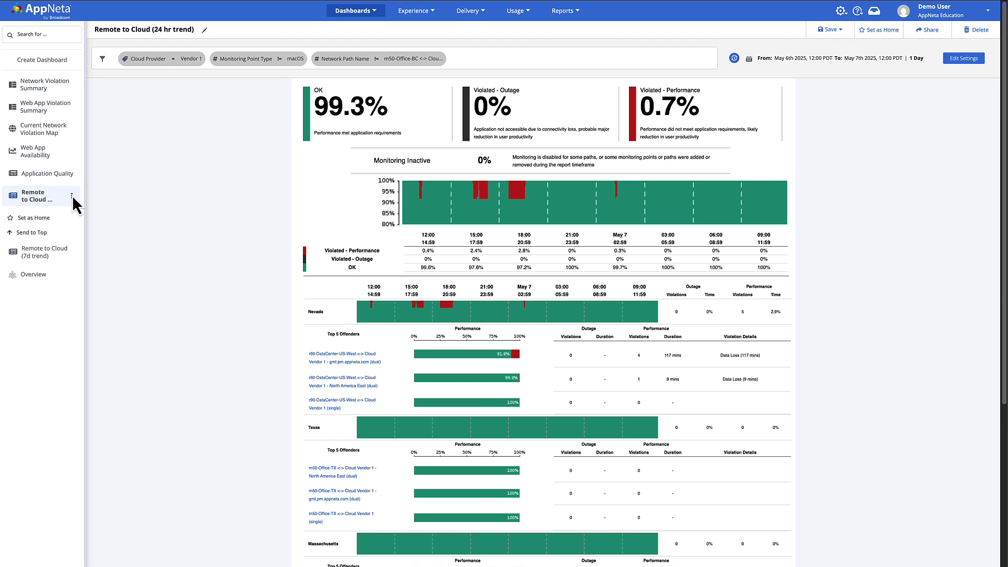
pyautogui.click(58, 219)
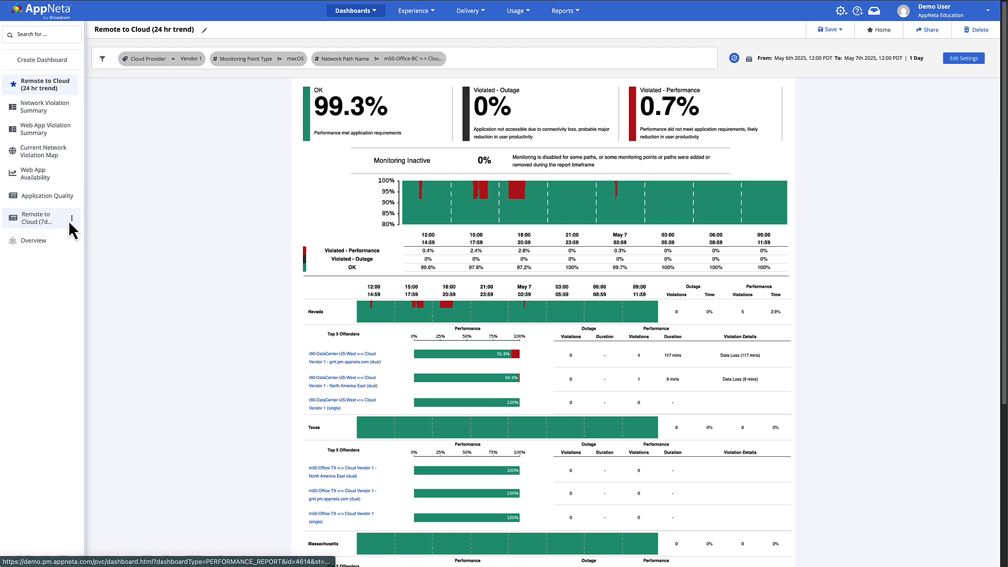
pyautogui.click(72, 219)
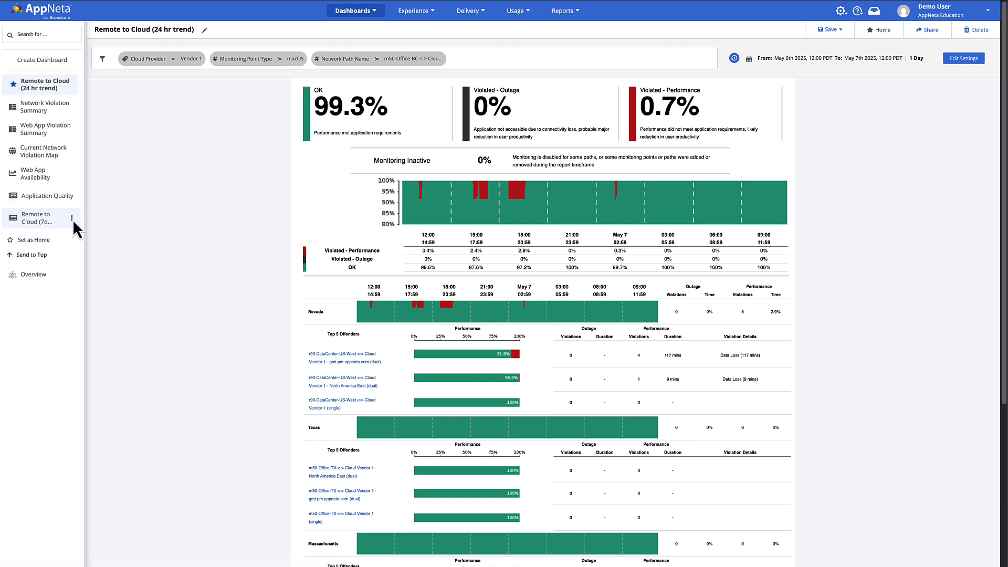
pyautogui.click(66, 255)
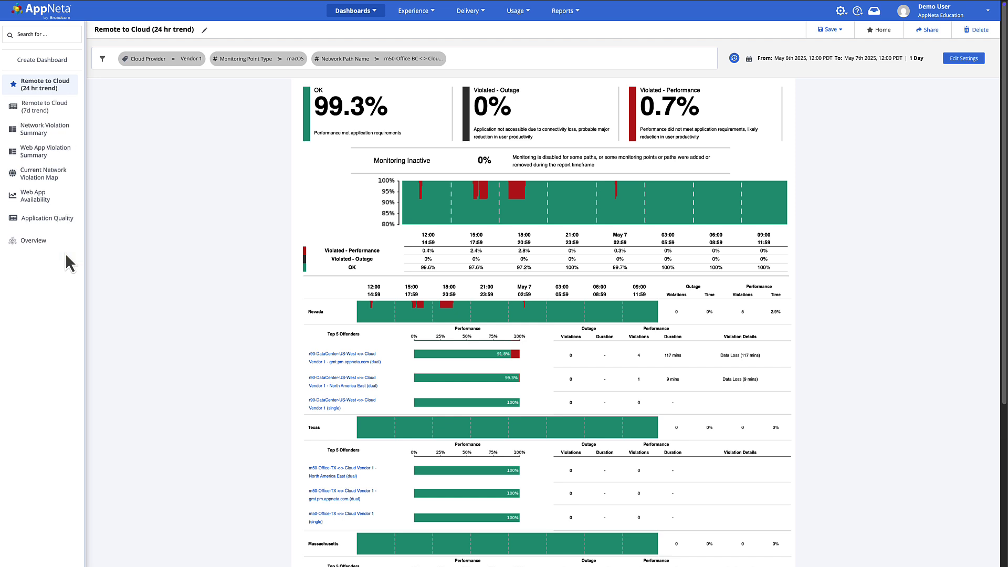